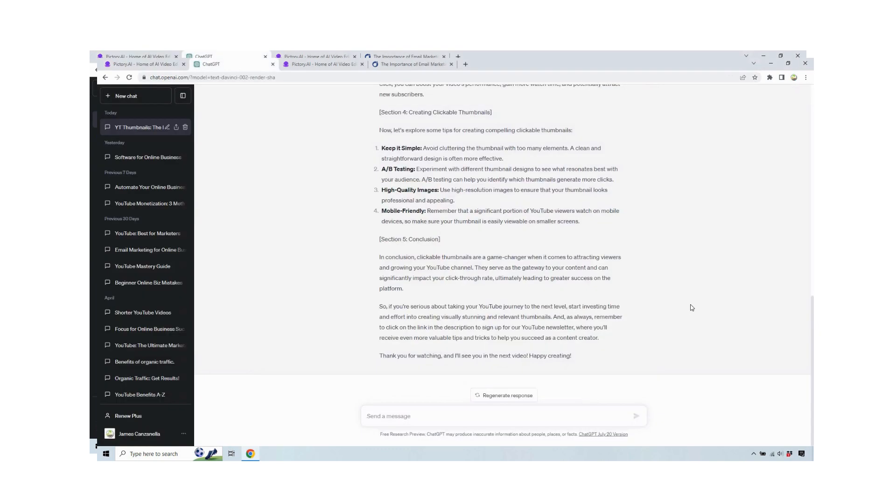
- Copy the generated YouTube script from the "Welcome to today's video" line through the closing "Happy creating!" line
{"action": "left_click", "coordinate": [238, 61]}
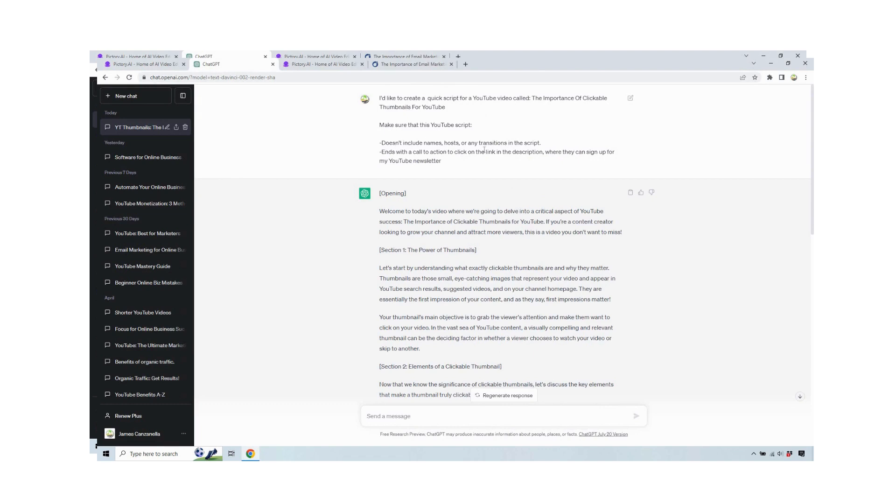
{"action": "scroll", "coordinate": [486, 231], "scroll_direction": "down", "scroll_amount": 10}
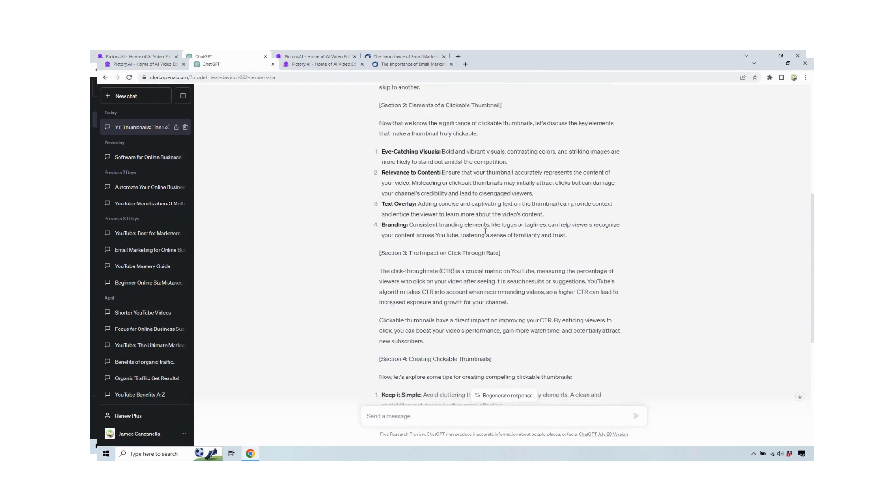
{"action": "scroll", "coordinate": [486, 230], "scroll_direction": "down", "scroll_amount": 2}
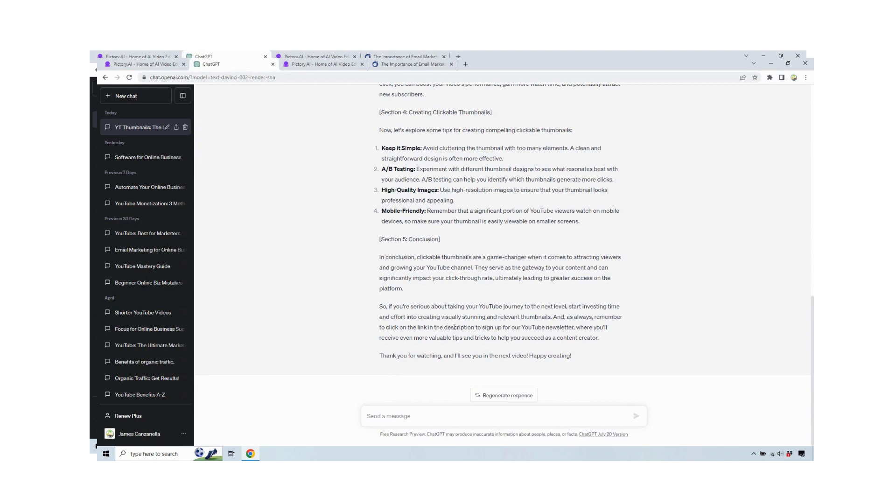
{"action": "left_click_drag", "start_coordinate": [454, 328], "coordinate": [548, 329]}
{"action": "left_click_drag", "start_coordinate": [578, 355], "coordinate": [376, 217]}
{"action": "scroll", "coordinate": [526, 314], "scroll_direction": "up", "scroll_amount": 12}
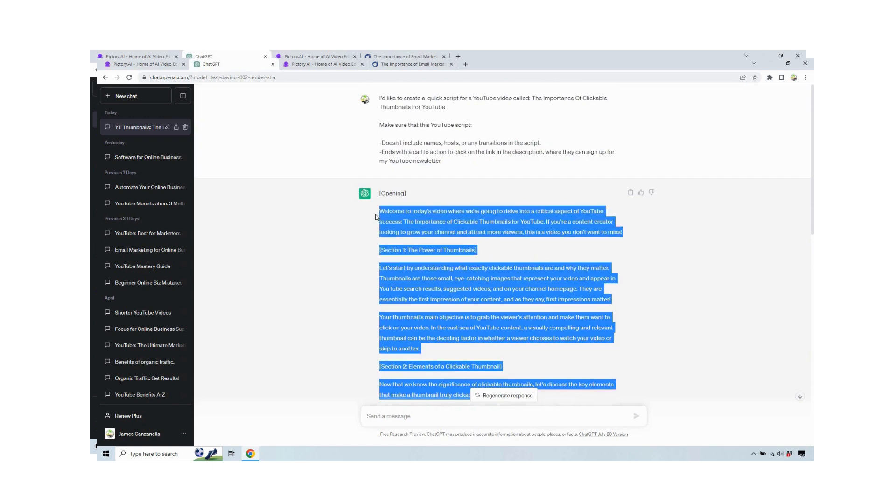
- Switch to Pictory, start a Script to Video project and paste the copied script into the script body
{"action": "left_click", "coordinate": [145, 64]}
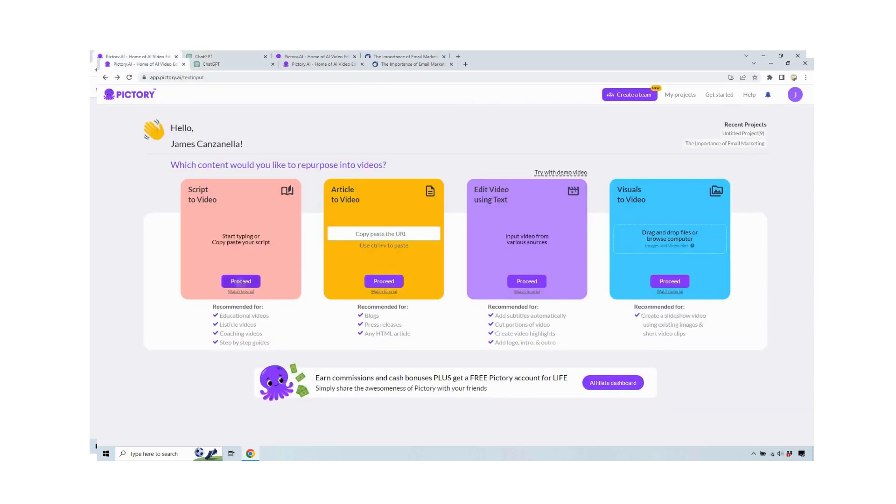
{"action": "left_click", "coordinate": [241, 281]}
{"action": "left_click", "coordinate": [285, 189]}
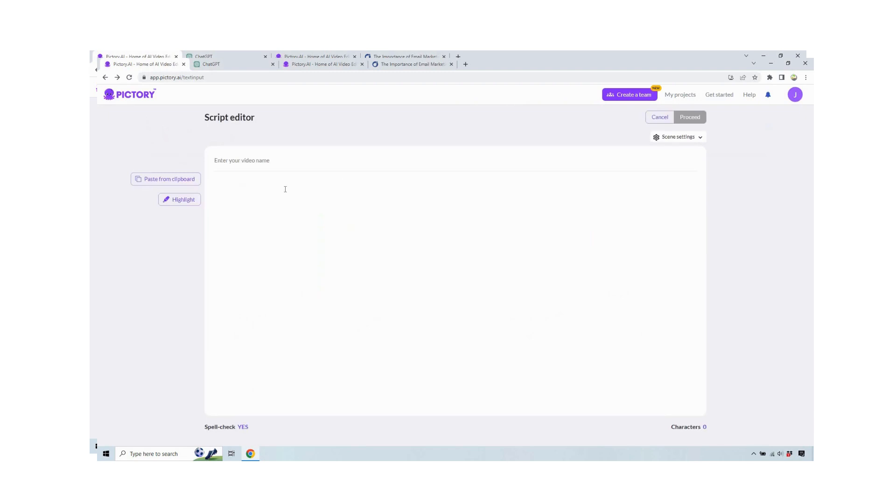
{"action": "key", "text": "ctrl+v"}
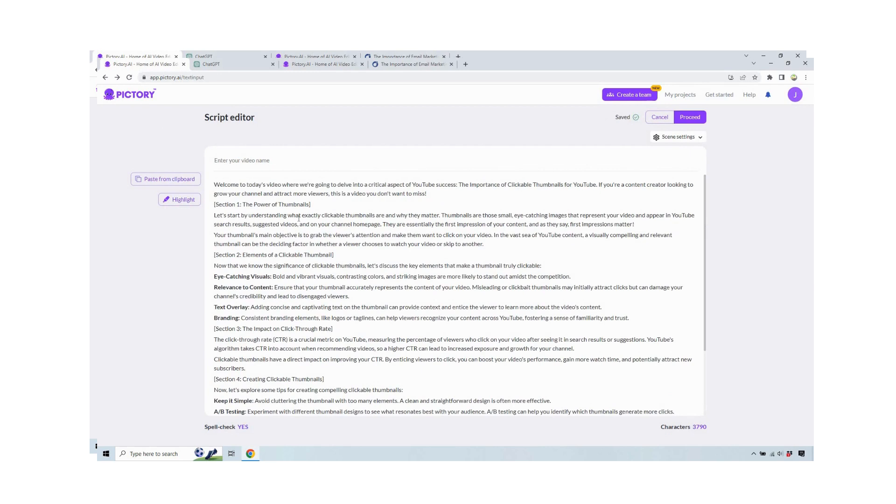
- Break the pasted script's paragraphs into short lines of one sentence or phrase each, starting with the welcome paragraph
{"action": "triple_click", "coordinate": [245, 179]}
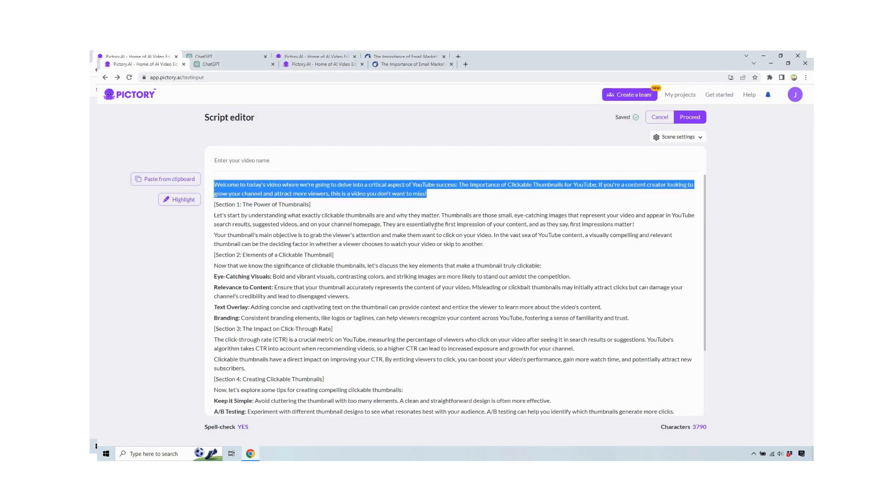
{"action": "left_click", "coordinate": [449, 201]}
{"action": "left_click", "coordinate": [459, 185]}
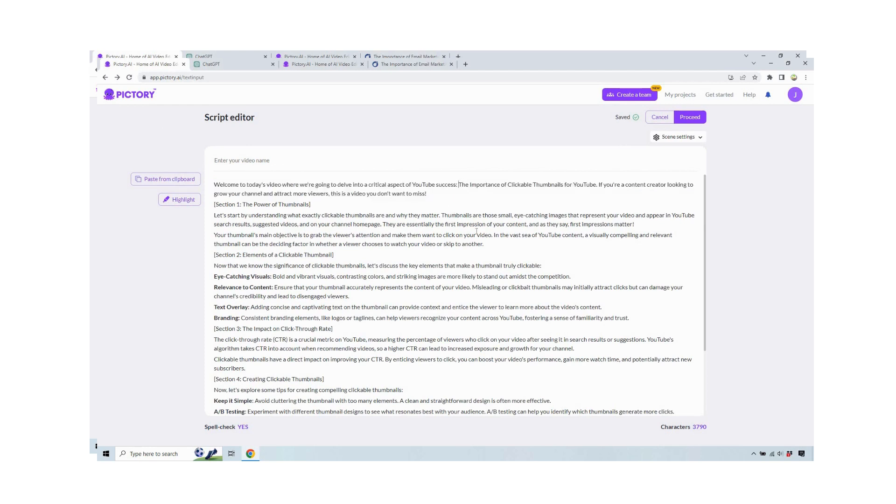
{"action": "key", "text": "Return"}
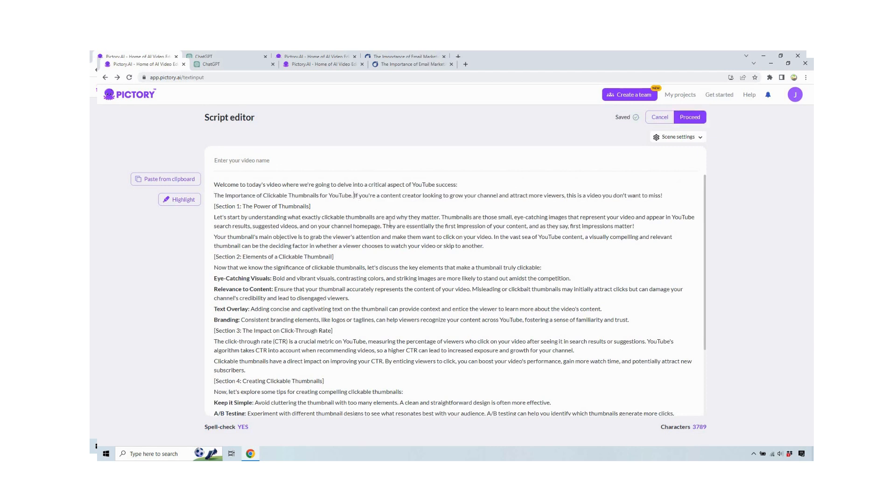
{"action": "key", "text": "Return"}
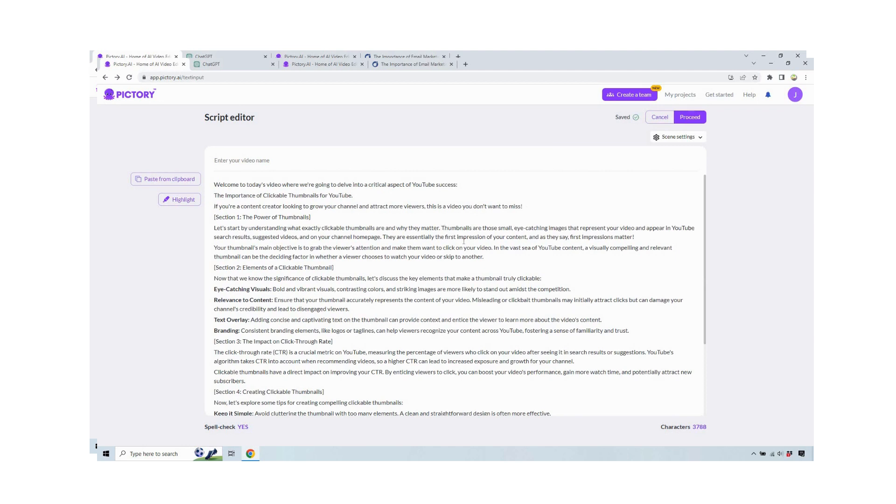
{"action": "key", "text": "Return"}
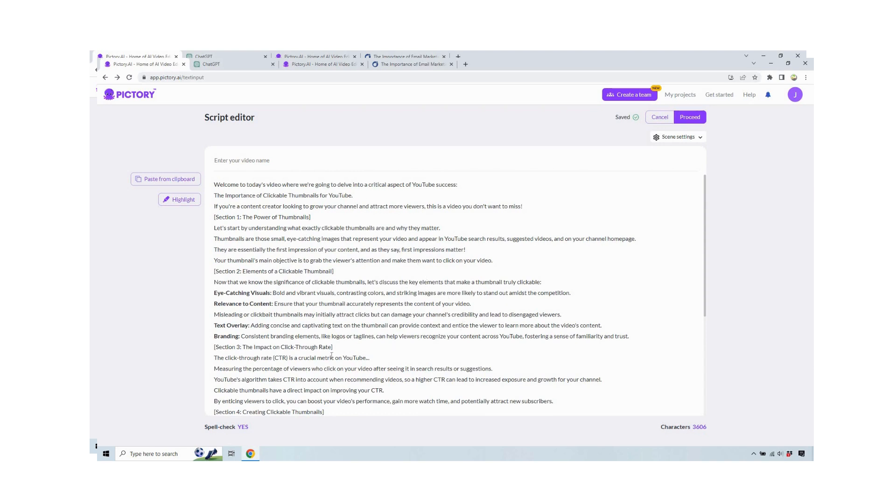
- Review the separated script lines, from the welcome and title lines through the click-through rate section to the conclusion
{"action": "left_click_drag", "start_coordinate": [369, 357], "coordinate": [213, 358]}
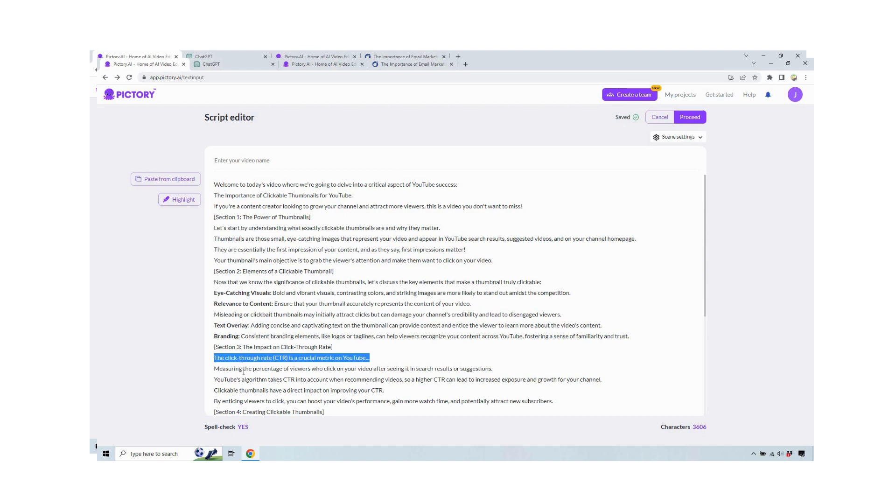
{"action": "left_click", "coordinate": [462, 186]}
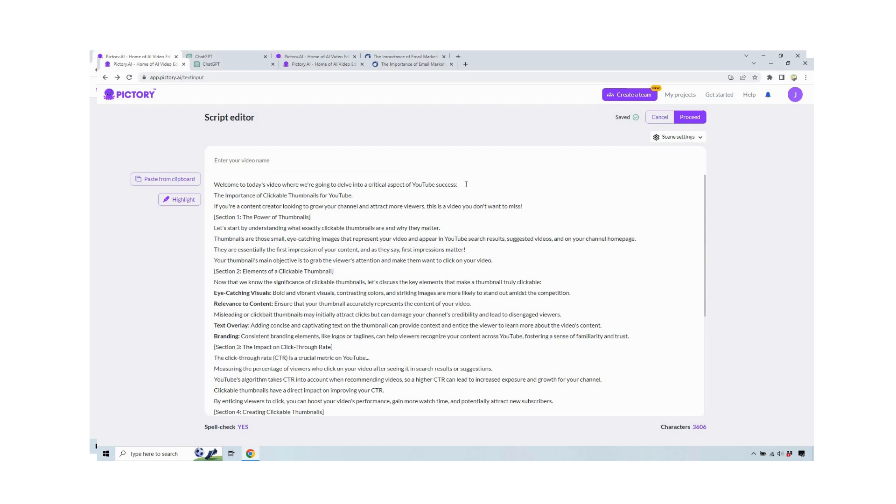
{"action": "left_click_drag", "start_coordinate": [459, 185], "coordinate": [213, 185]}
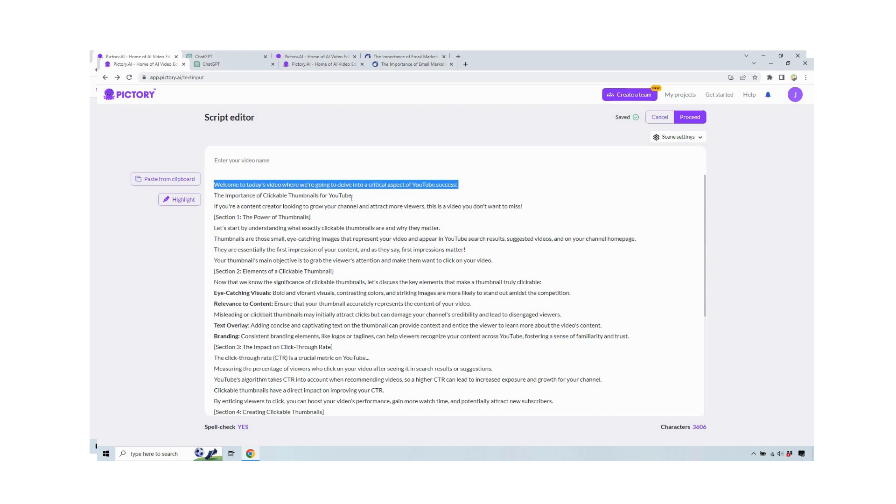
{"action": "left_click_drag", "start_coordinate": [366, 196], "coordinate": [217, 196]}
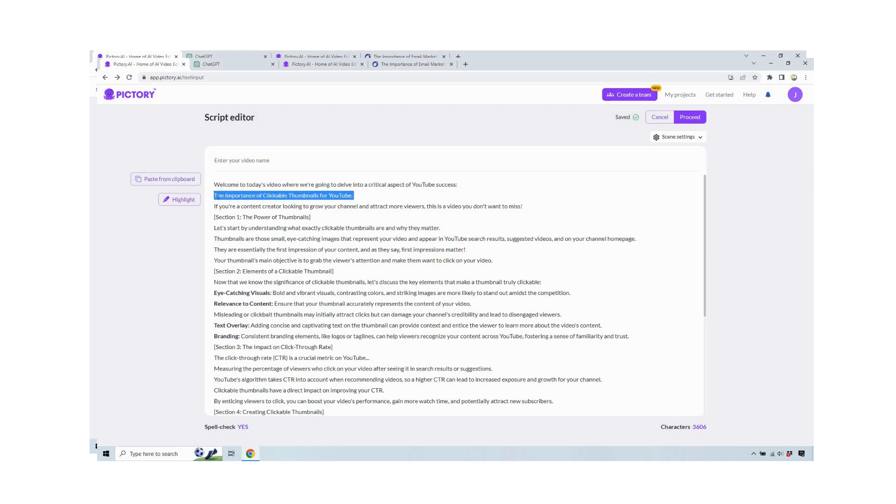
{"action": "left_click", "coordinate": [396, 249]}
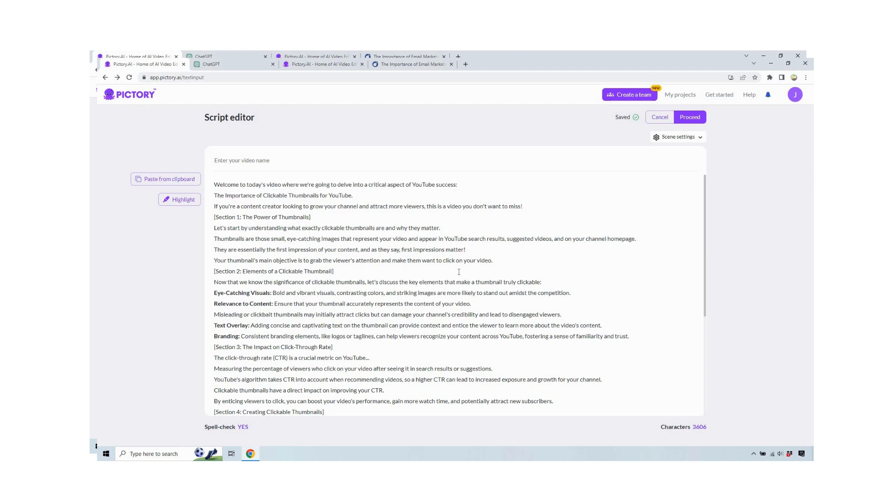
{"action": "scroll", "coordinate": [460, 271], "scroll_direction": "down", "scroll_amount": 3}
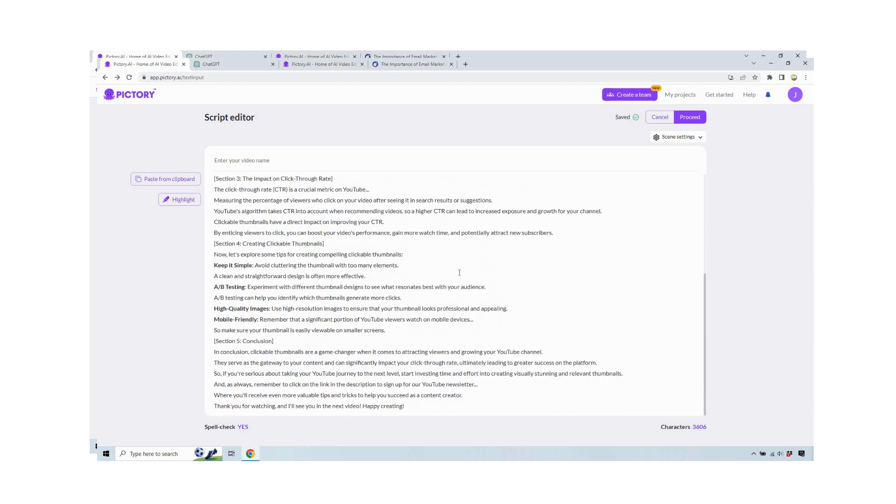
{"action": "scroll", "coordinate": [459, 273], "scroll_direction": "up", "scroll_amount": 3}
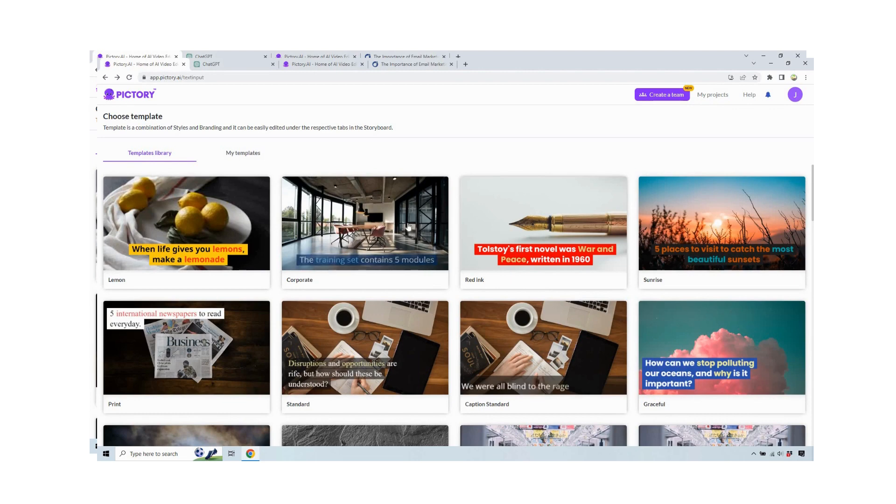
- Browse the template library and apply the Corporate template in the 16:9 aspect ratio
{"action": "scroll", "coordinate": [411, 226], "scroll_direction": "down", "scroll_amount": 6}
{"action": "scroll", "coordinate": [483, 229], "scroll_direction": "down", "scroll_amount": 8}
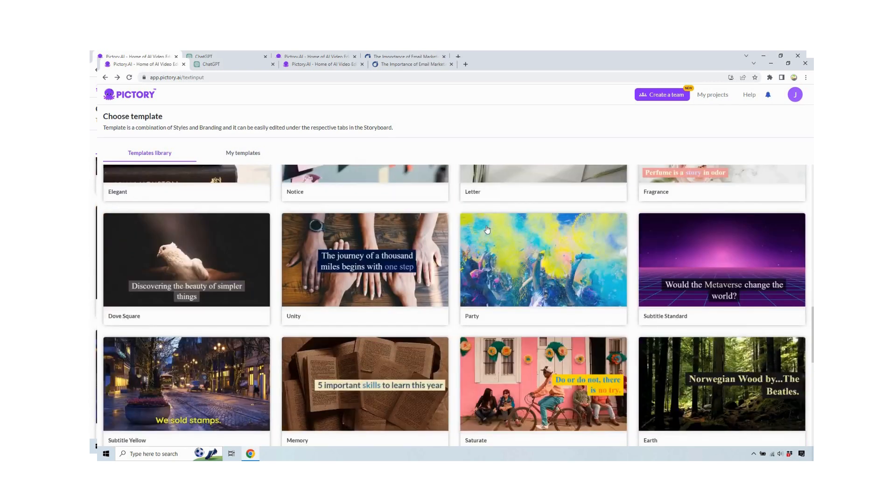
{"action": "scroll", "coordinate": [487, 230], "scroll_direction": "down", "scroll_amount": 2}
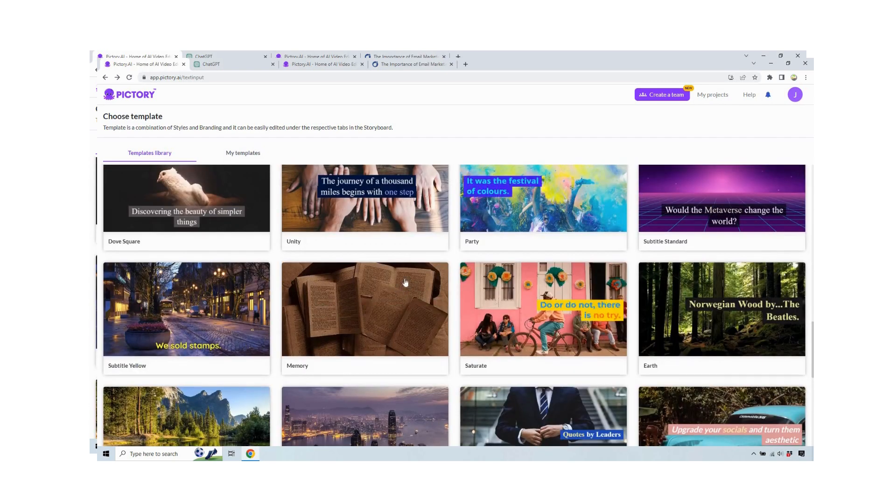
{"action": "scroll", "coordinate": [406, 280], "scroll_direction": "down", "scroll_amount": 3}
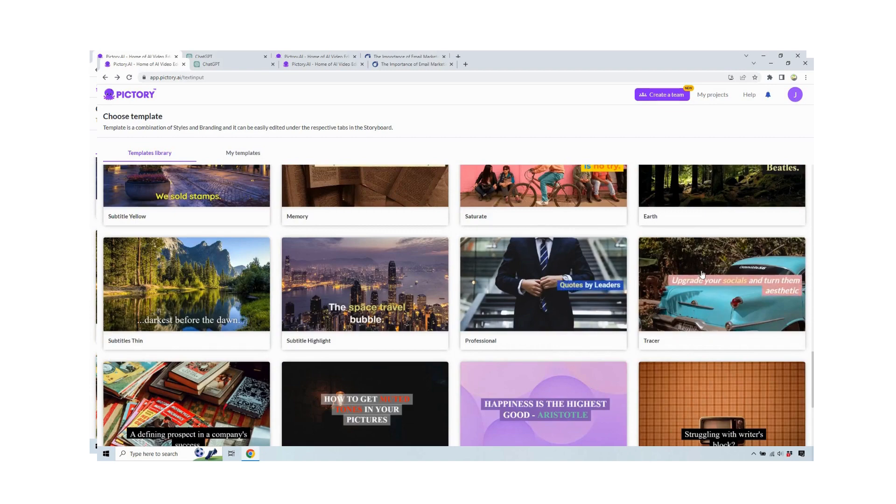
{"action": "scroll", "coordinate": [633, 285], "scroll_direction": "down", "scroll_amount": 3}
{"action": "scroll", "coordinate": [485, 317], "scroll_direction": "up", "scroll_amount": 15}
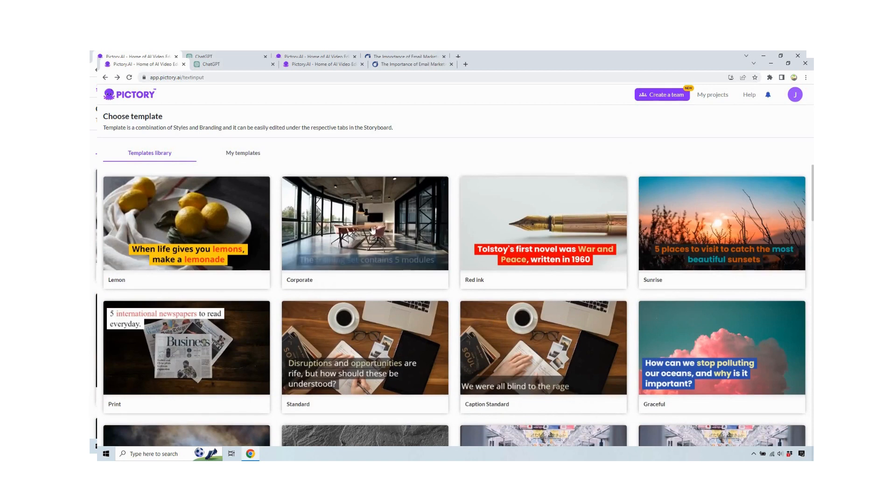
{"action": "left_click", "coordinate": [373, 229]}
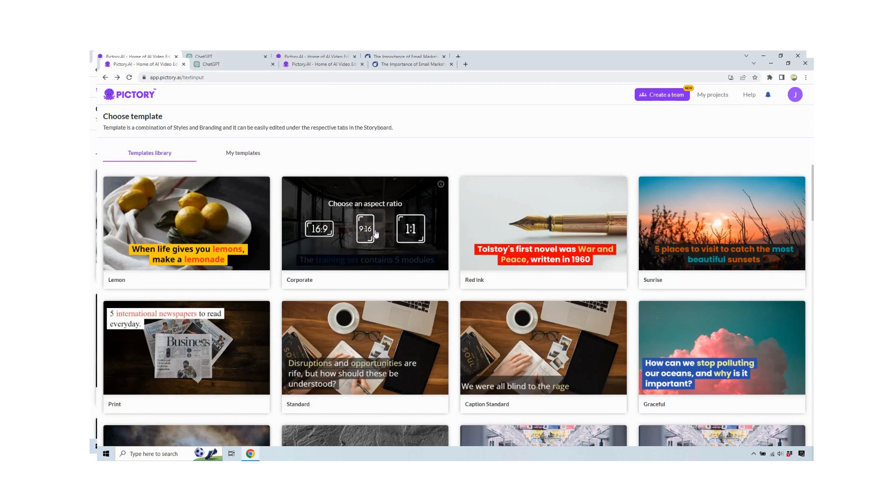
{"action": "left_click", "coordinate": [322, 230]}
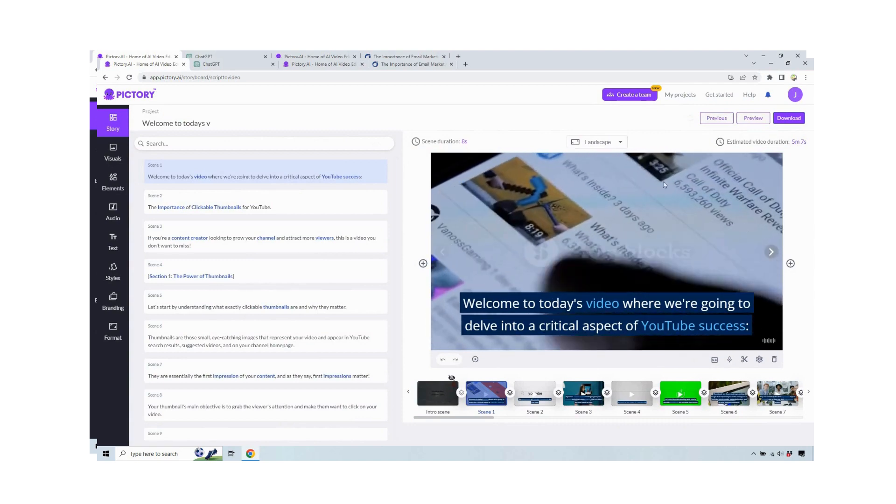
- Review the storyboard's scene texts and compare the visuals chosen for Scene 2 and Scene 1
{"action": "left_click", "coordinate": [117, 124]}
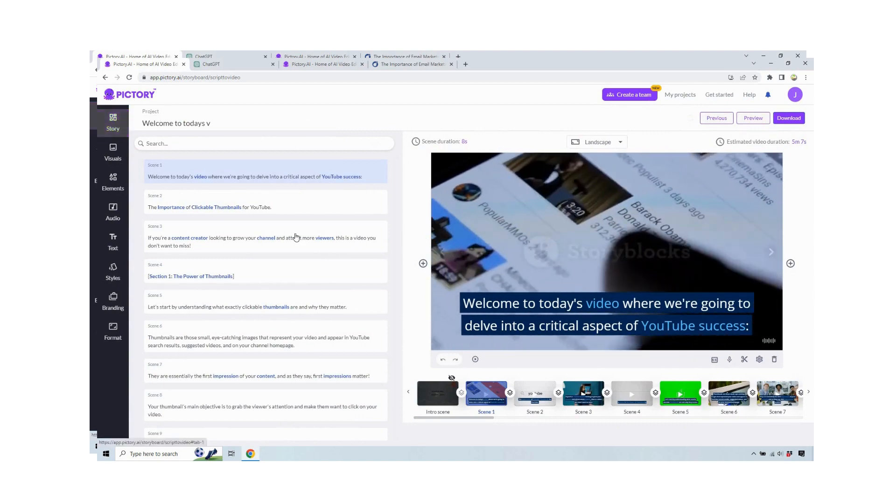
{"action": "scroll", "coordinate": [286, 230], "scroll_direction": "down", "scroll_amount": 2}
{"action": "scroll", "coordinate": [285, 230], "scroll_direction": "down", "scroll_amount": 10}
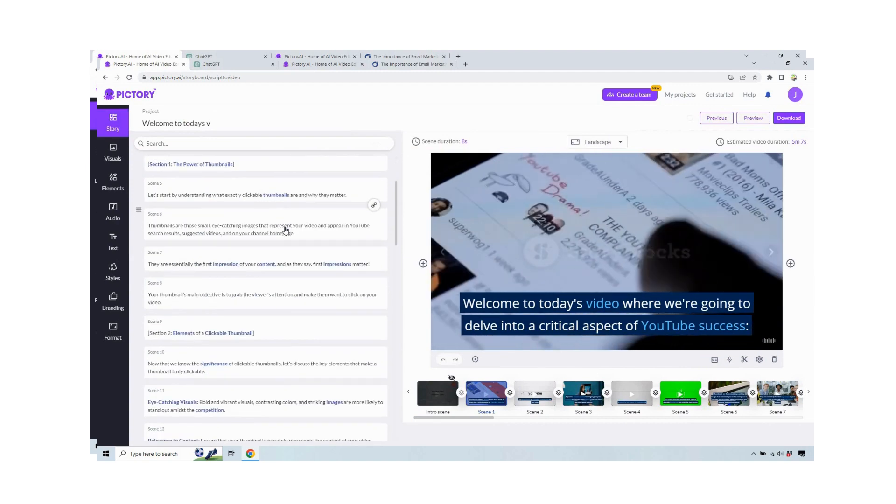
{"action": "scroll", "coordinate": [286, 230], "scroll_direction": "up", "scroll_amount": 12}
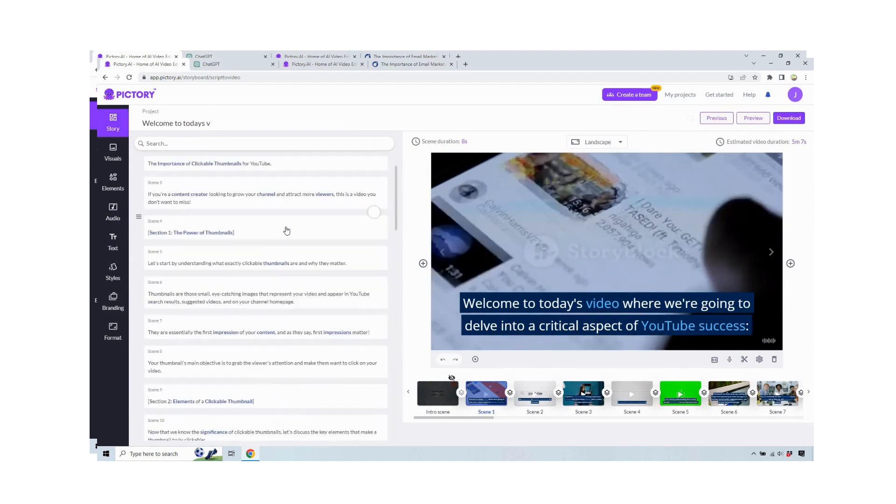
{"action": "left_click", "coordinate": [277, 208]}
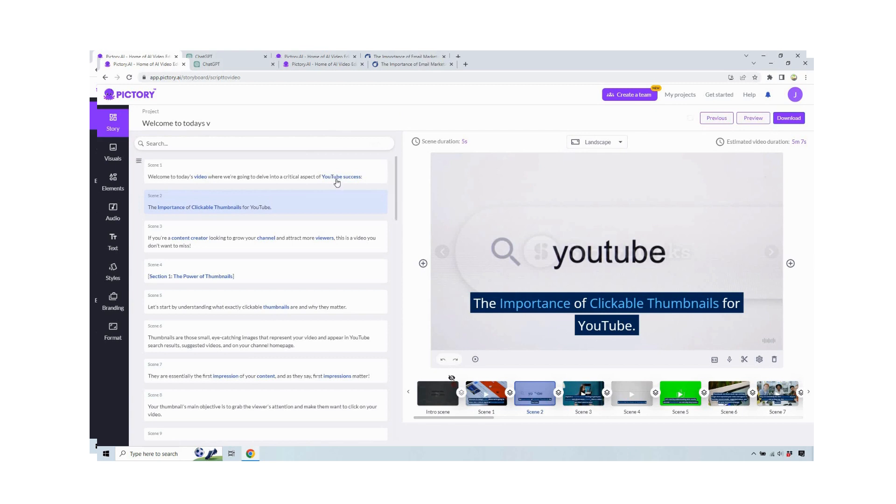
{"action": "left_click", "coordinate": [264, 176]}
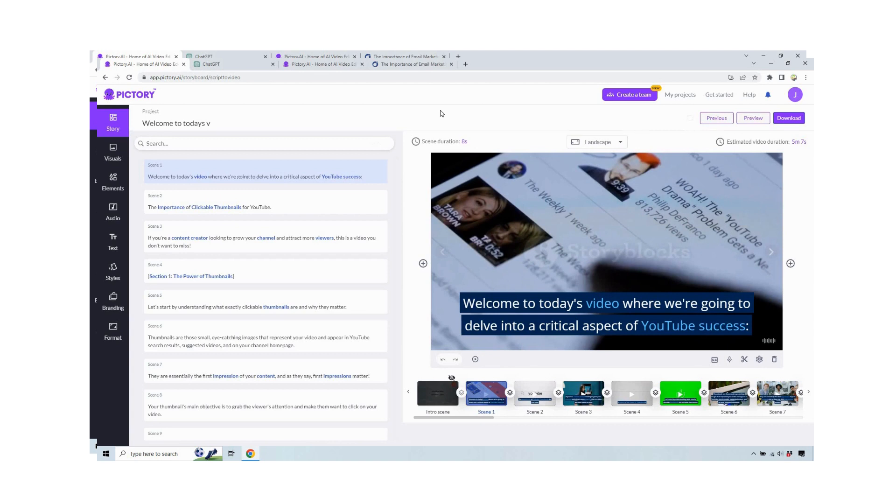
- Open the visuals library and check the visuals chosen for Scene 2 and Scene 3
{"action": "left_click", "coordinate": [114, 156]}
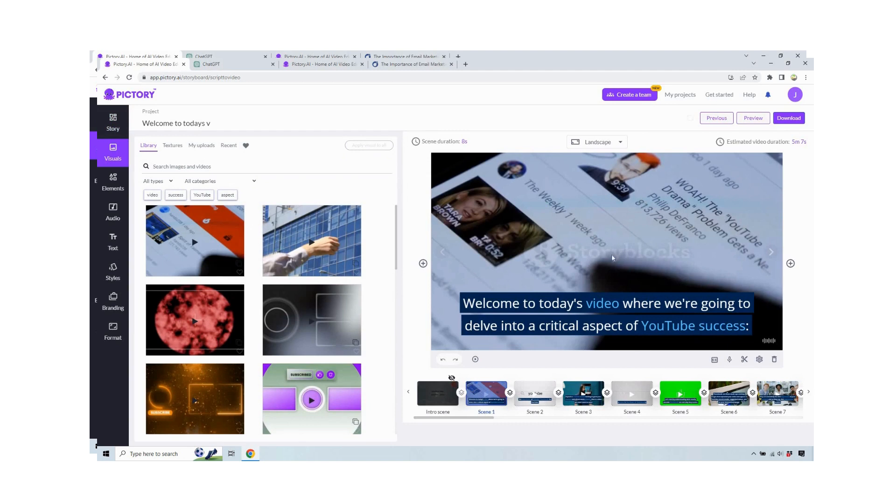
{"action": "left_click", "coordinate": [541, 392]}
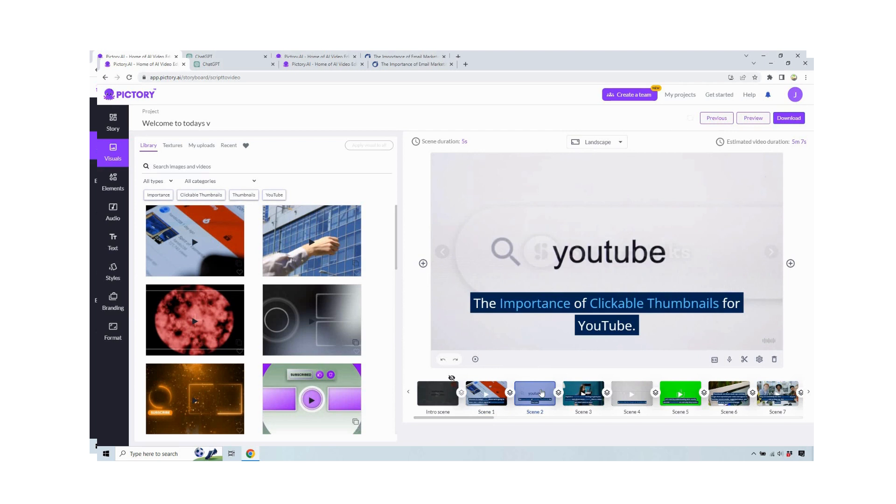
{"action": "left_click", "coordinate": [587, 392]}
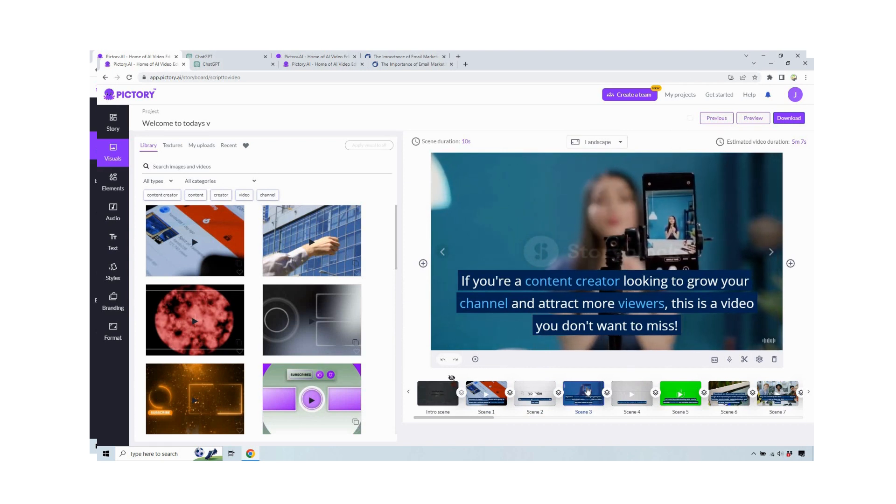
- Replace Scene 4's visual with the clip of a man browsing videos on a phone, found by searching for "youtube thumbnail"
{"action": "left_click", "coordinate": [638, 391]}
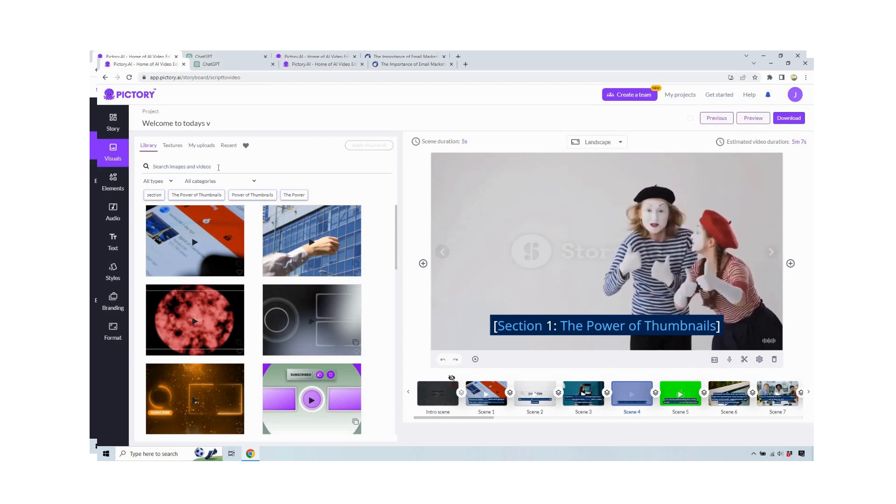
{"action": "type", "text": "youtube thu"}
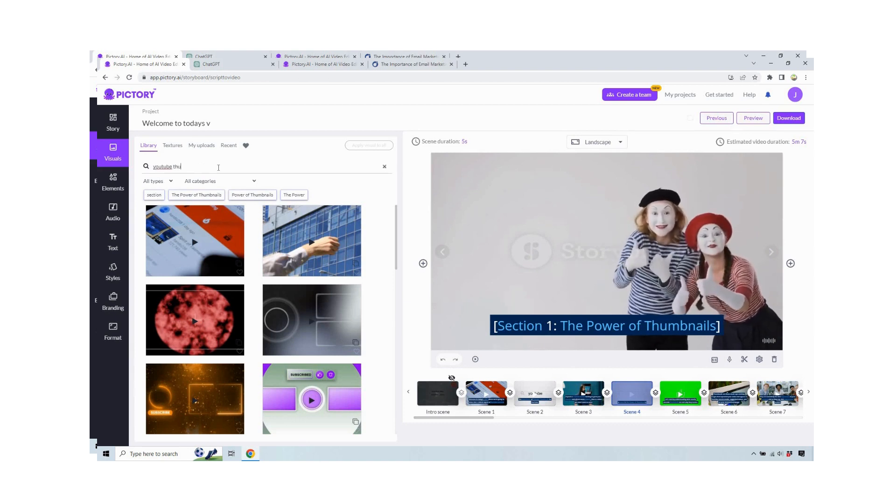
{"action": "type", "text": "mbnail"}
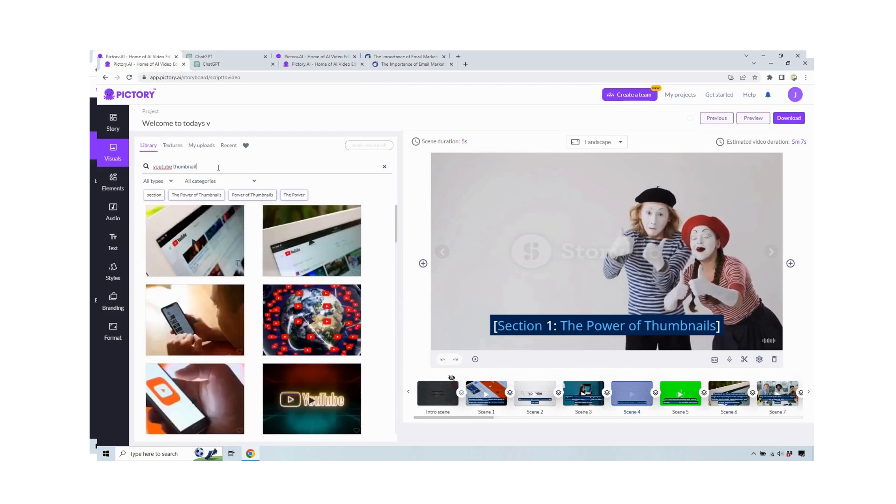
{"action": "mouse_move", "coordinate": [203, 320]}
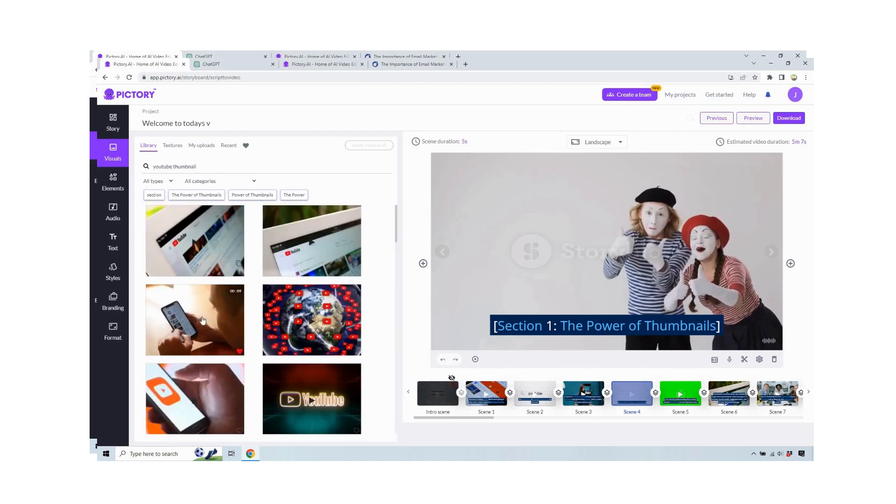
{"action": "left_click", "coordinate": [203, 320]}
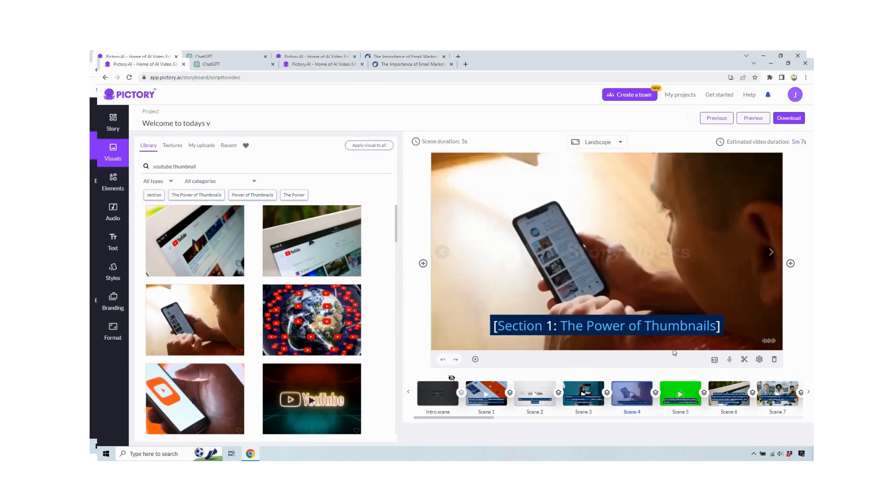
- Replace Scene 5's green-screen visual with the clip of a hand on a white mouse, found by searching for "click mouse"
{"action": "left_click", "coordinate": [686, 390]}
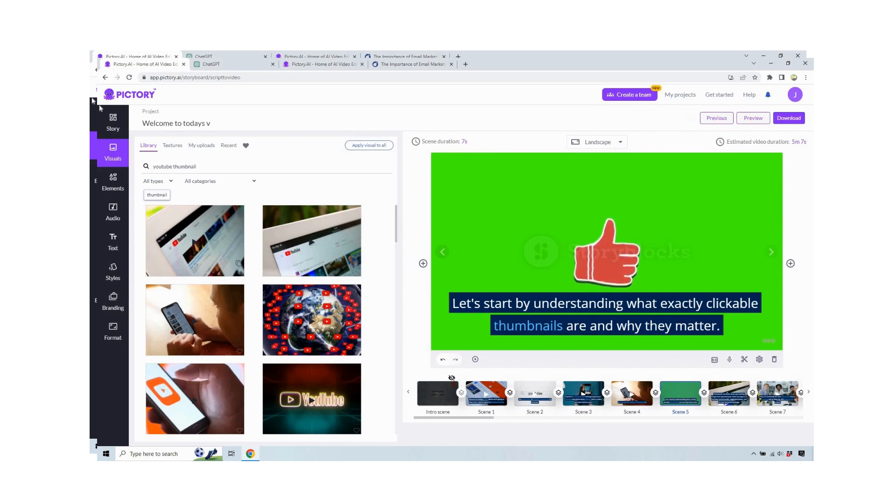
{"action": "triple_click", "coordinate": [200, 171]}
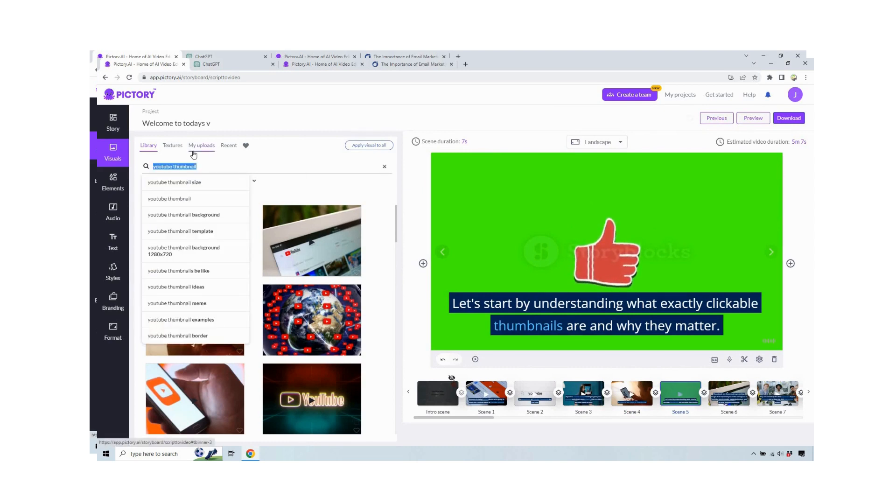
{"action": "type", "text": "click mouse"}
{"action": "key", "text": "Return"}
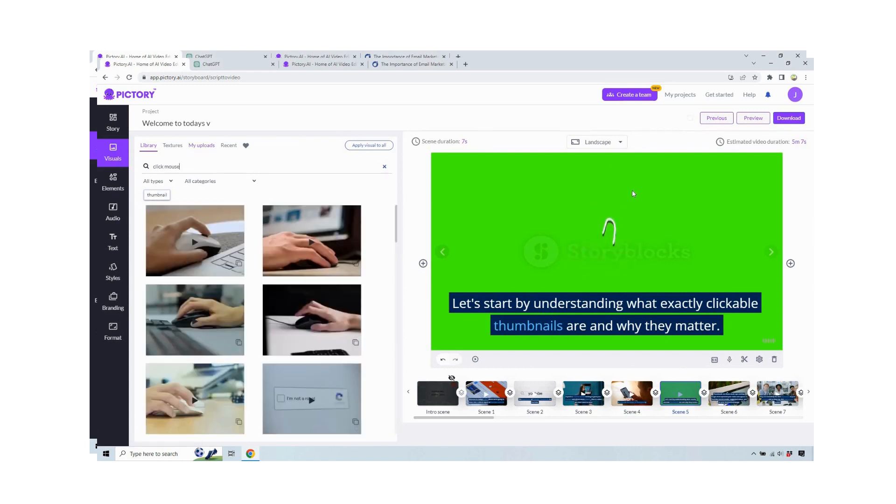
{"action": "left_click", "coordinate": [210, 238]}
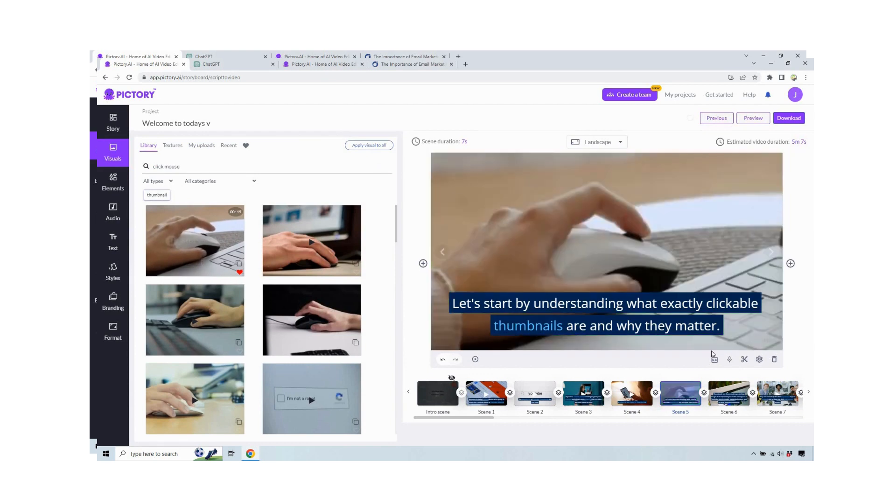
- Check Scenes 6 and 7, and replace Scene 8's visual with the clip of a woman at a laptop from an "attention" search
{"action": "left_click", "coordinate": [729, 392]}
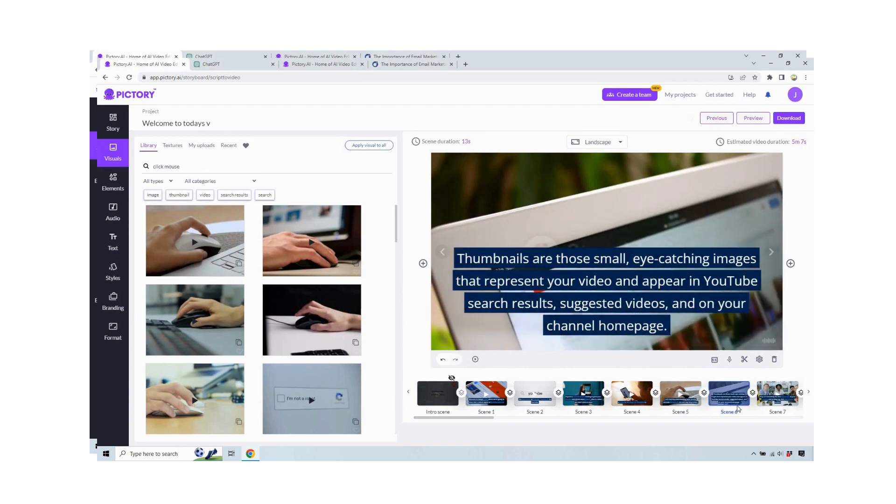
{"action": "left_click", "coordinate": [776, 392]}
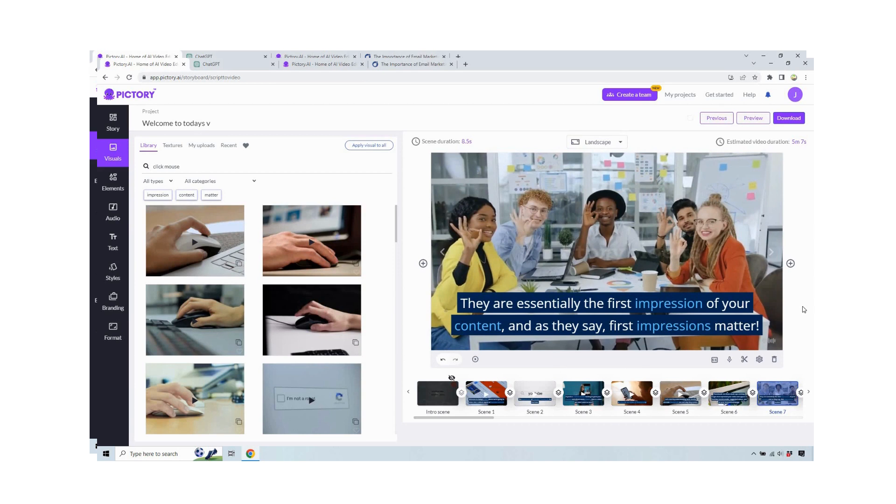
{"action": "left_click", "coordinate": [809, 393]}
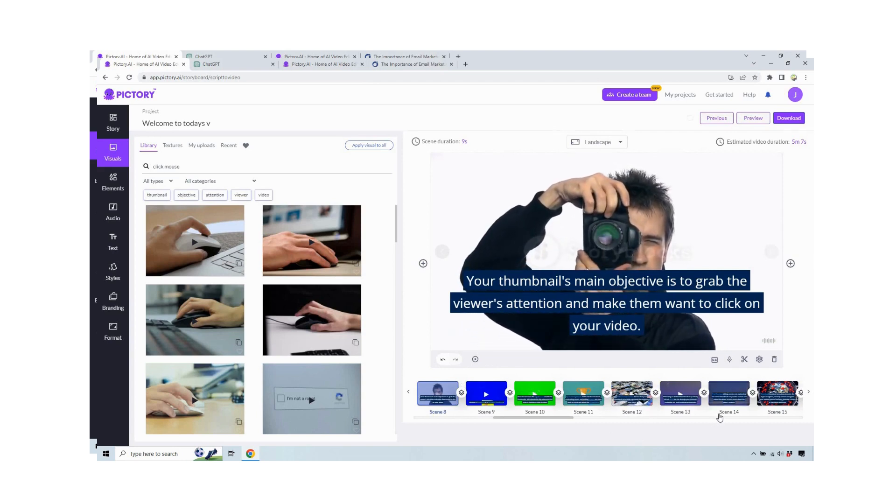
{"action": "left_click", "coordinate": [199, 165]}
{"action": "type", "text": "attention"}
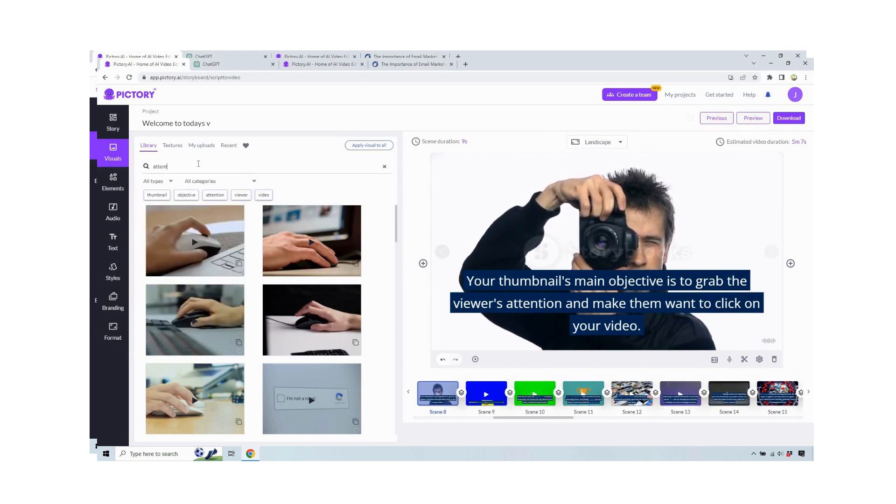
{"action": "key", "text": "Return"}
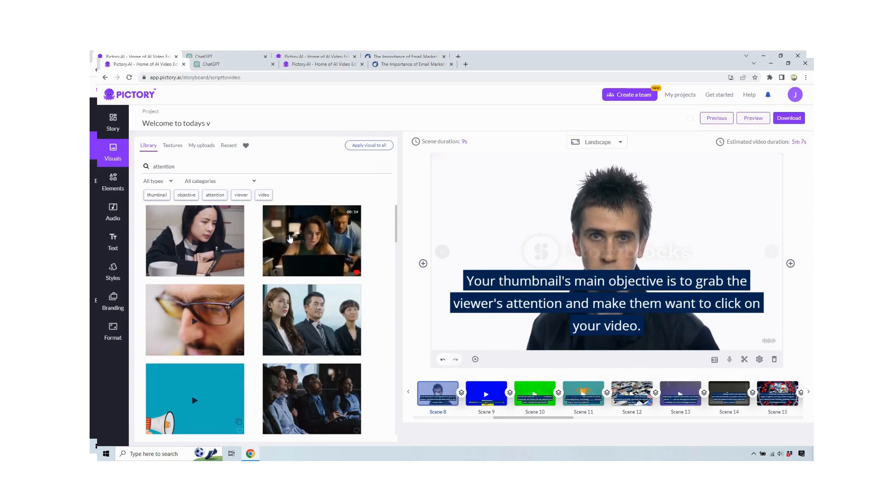
{"action": "left_click", "coordinate": [293, 242]}
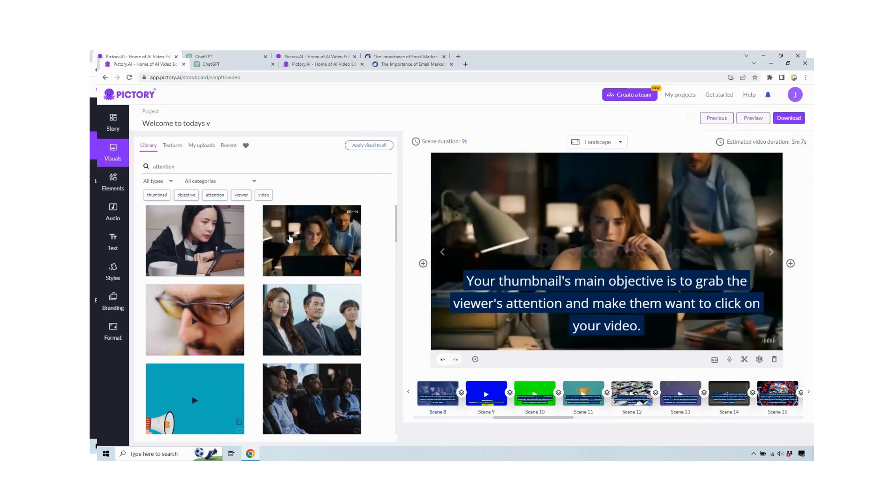
- Replace Scene 9's visual with the clip of hands scrolling video thumbnails on a white phone, found by searching for "youtube thumnail"
{"action": "left_click", "coordinate": [495, 390]}
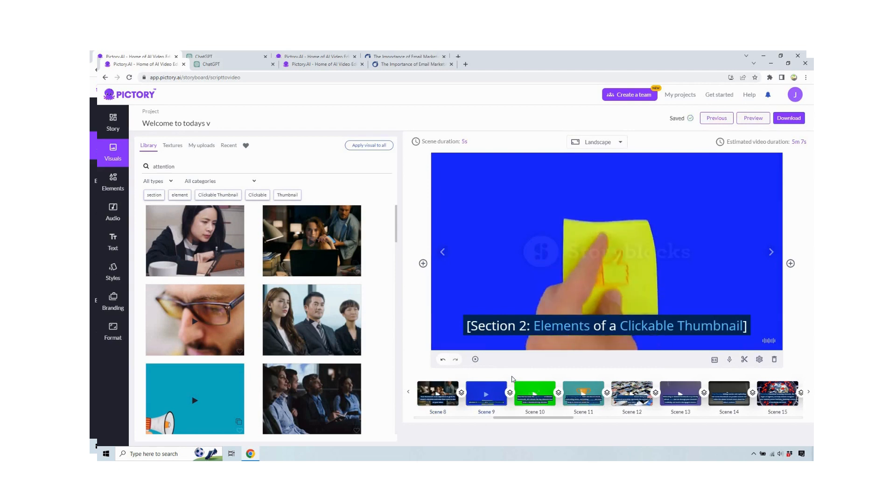
{"action": "left_click", "coordinate": [219, 167]}
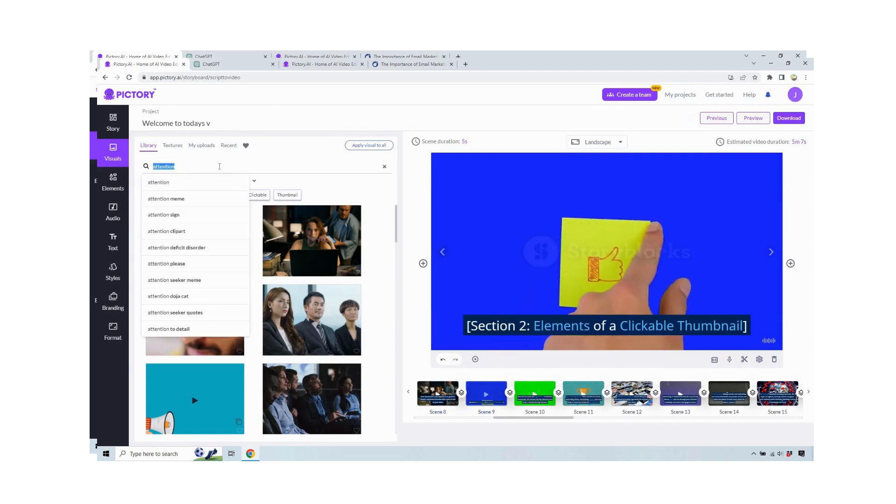
{"action": "type", "text": "youtube t"}
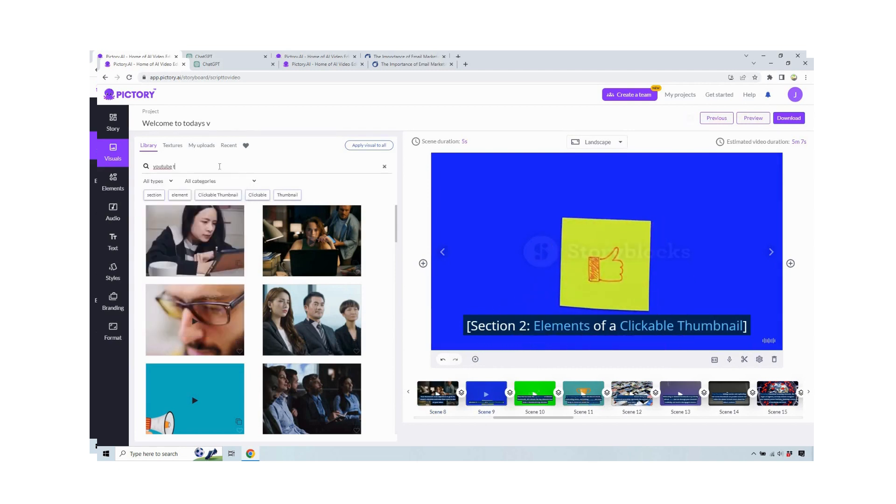
{"action": "type", "text": "humnail"}
{"action": "scroll", "coordinate": [197, 306], "scroll_direction": "down", "scroll_amount": 3}
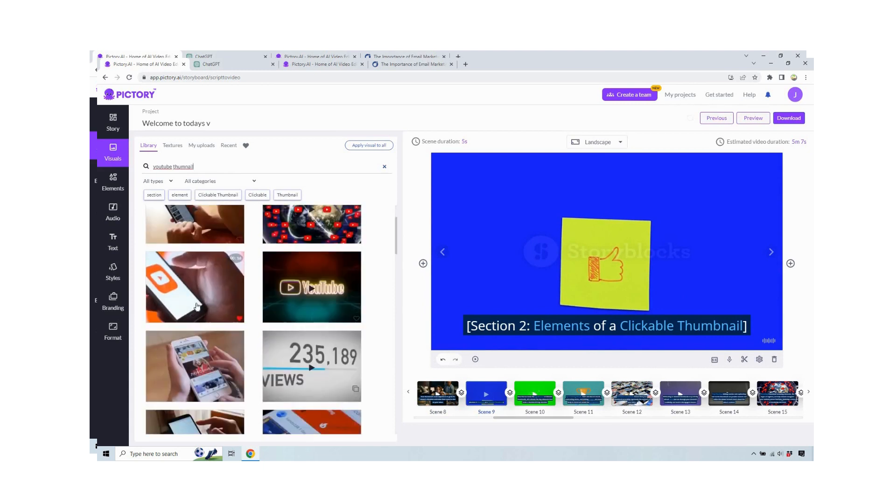
{"action": "scroll", "coordinate": [197, 306], "scroll_direction": "down", "scroll_amount": 1}
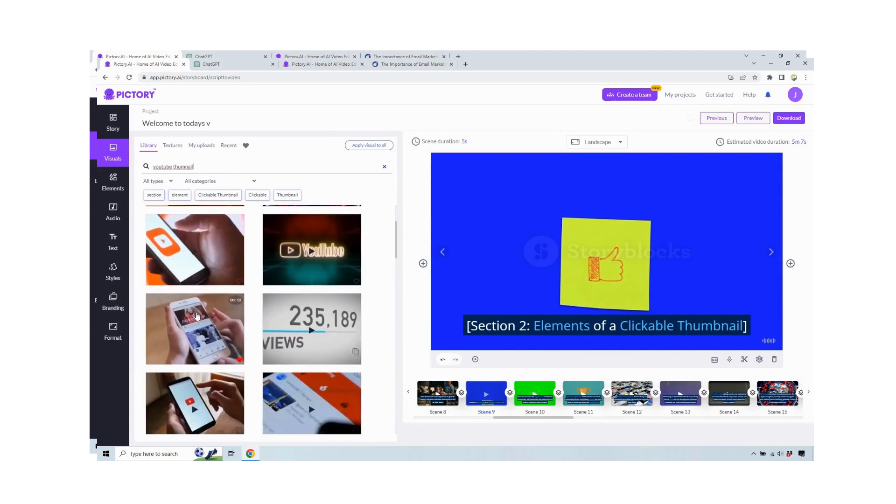
{"action": "left_click", "coordinate": [197, 316]}
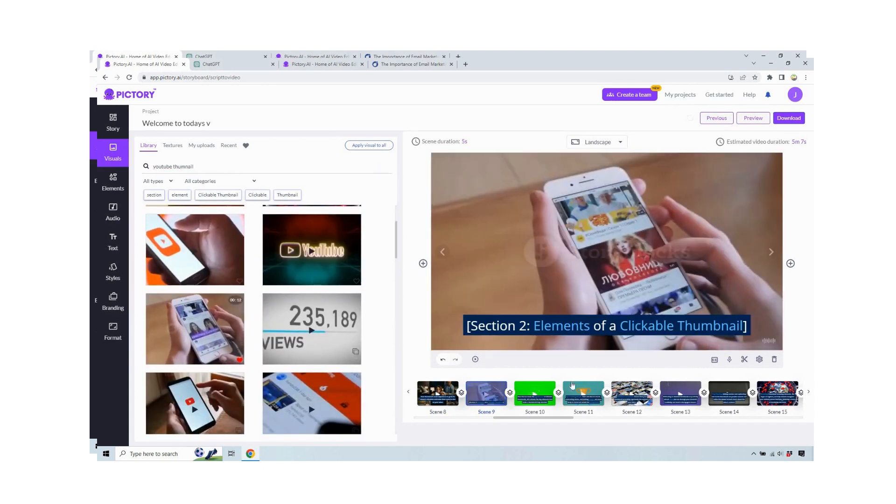
- Compare Scene 10 with Scene 9 and replace Scene 10's green-screen visual with the same white phone clip
{"action": "left_click", "coordinate": [548, 388]}
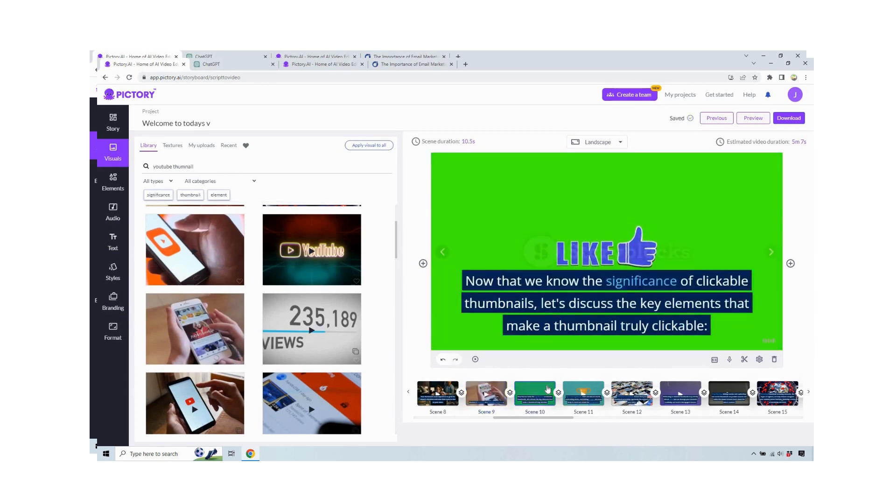
{"action": "left_click", "coordinate": [496, 385]}
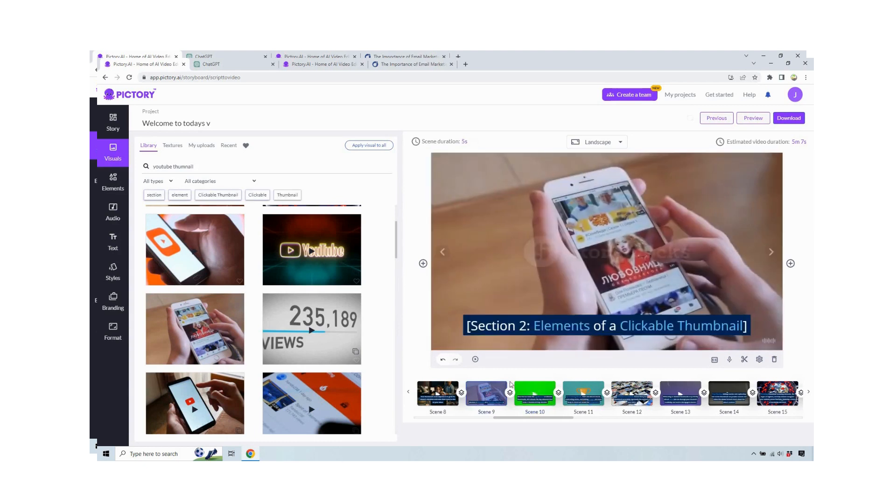
{"action": "left_click", "coordinate": [547, 393]}
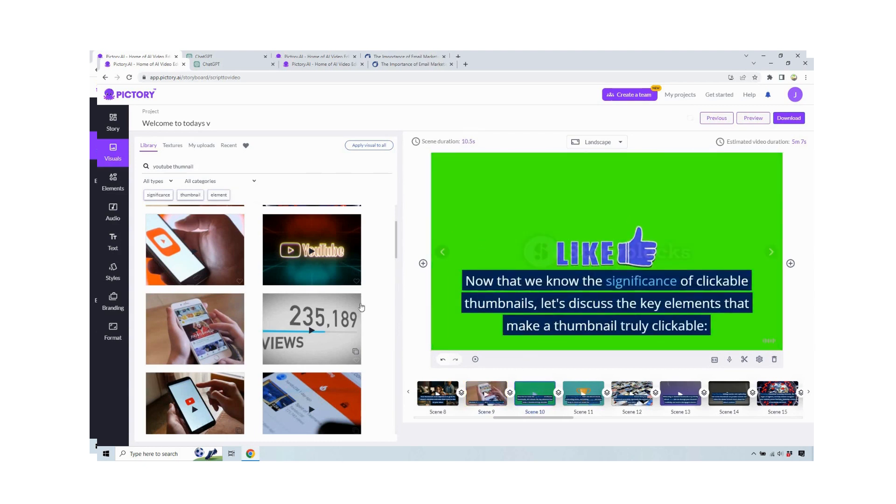
{"action": "left_click", "coordinate": [198, 321]}
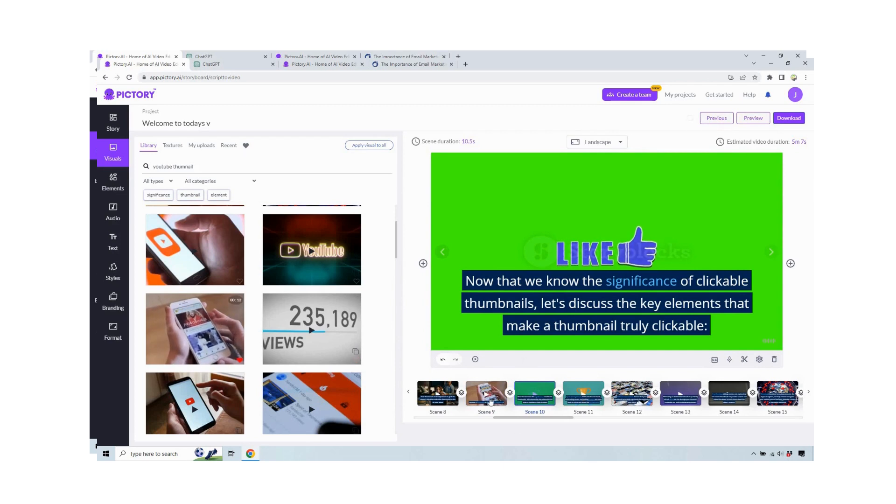
- Search for "eye catching visual" and "eye catching computer", and replace Scene 11's trophy visual with the clip of a man in reflective glasses
{"action": "left_click", "coordinate": [583, 383]}
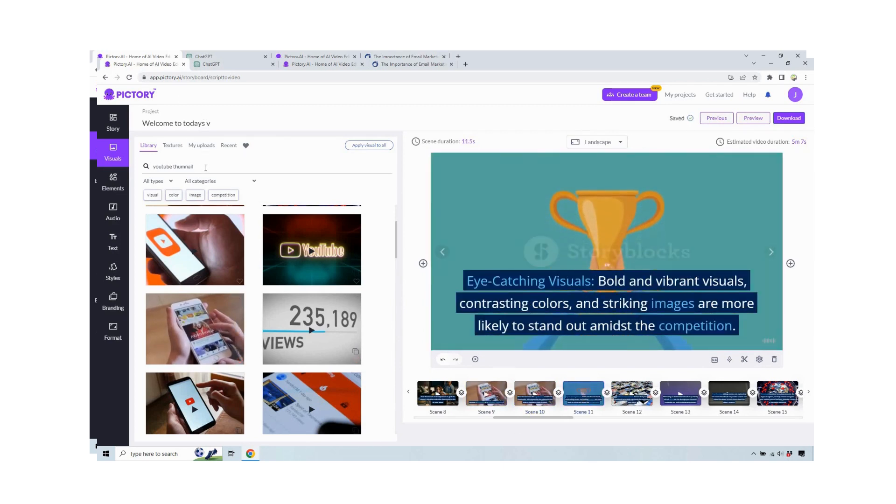
{"action": "double_click", "coordinate": [159, 167]}
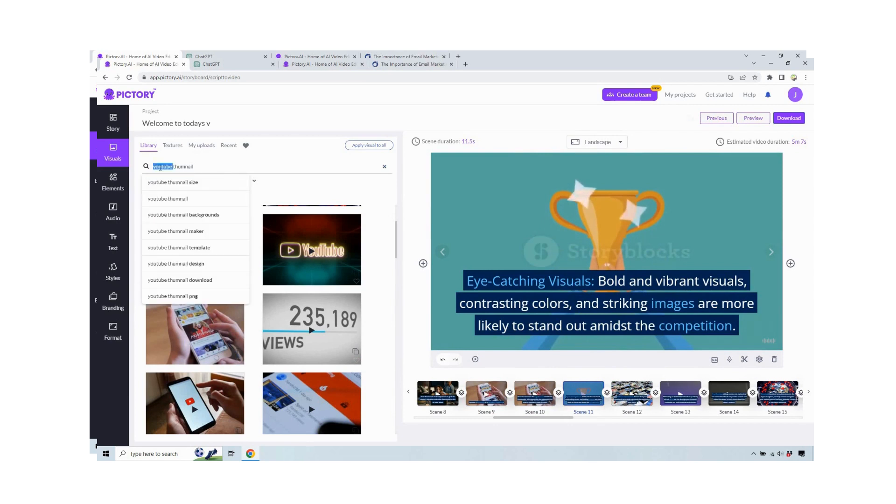
{"action": "type", "text": "eye catching visual"}
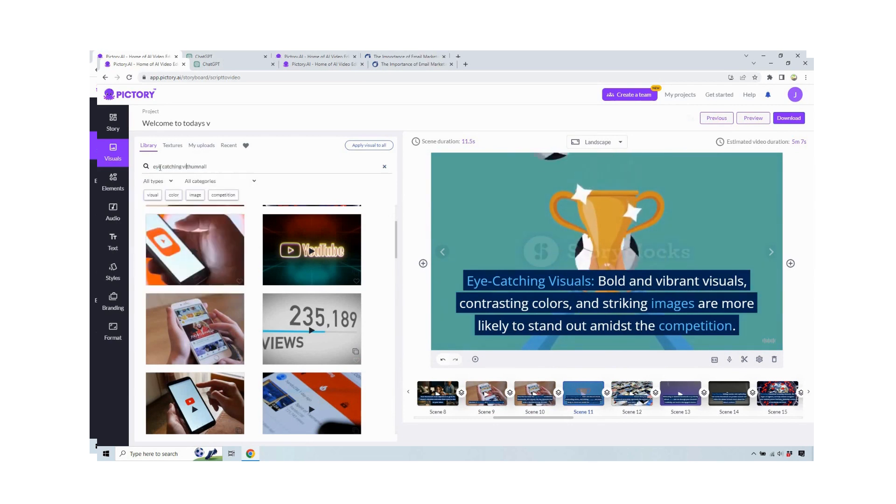
{"action": "scroll", "coordinate": [258, 273], "scroll_direction": "down", "scroll_amount": 15}
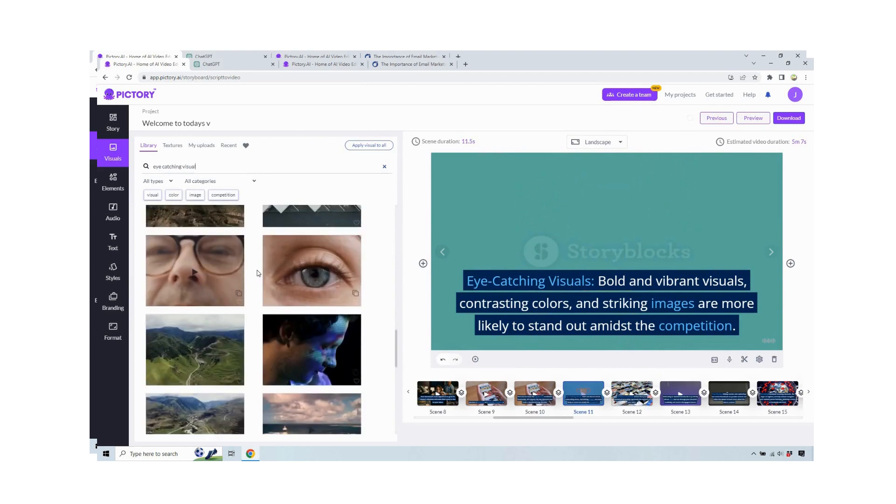
{"action": "scroll", "coordinate": [258, 273], "scroll_direction": "up", "scroll_amount": 15}
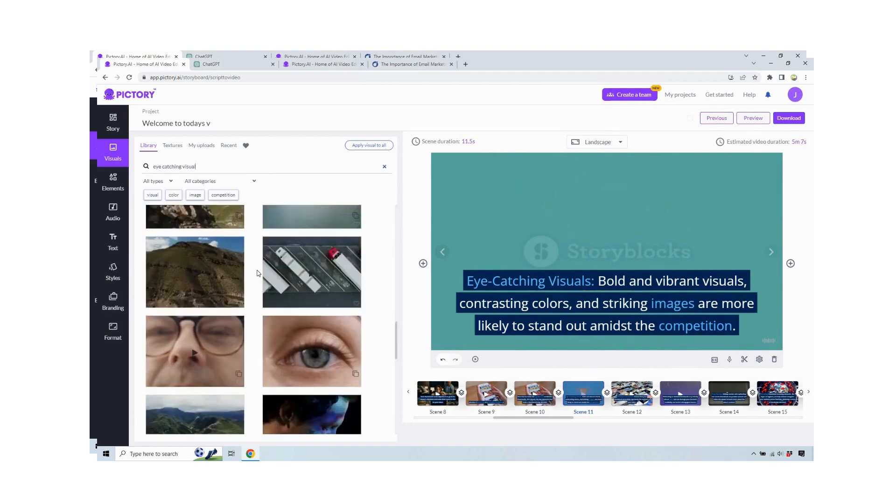
{"action": "double_click", "coordinate": [214, 167]}
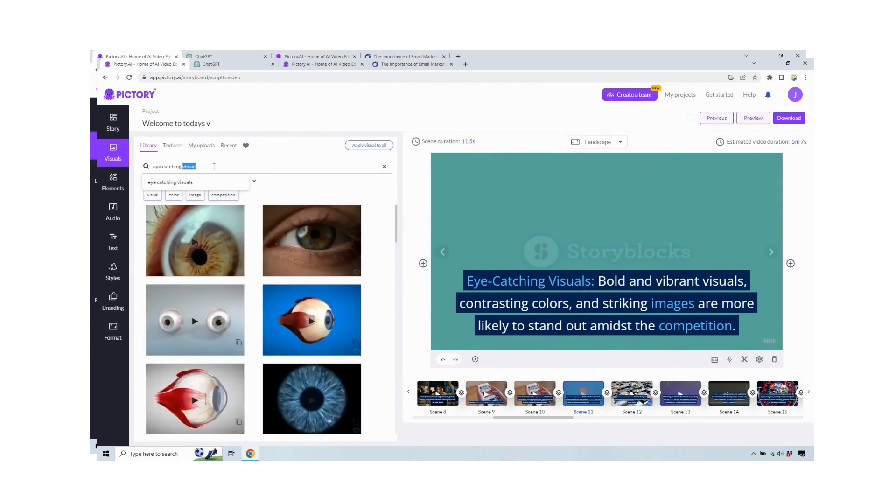
{"action": "type", "text": "computer"}
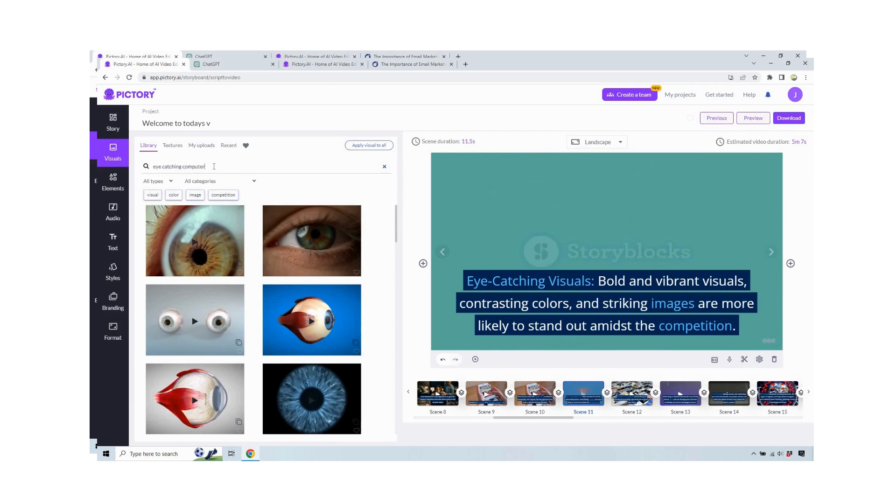
{"action": "key", "text": "Return"}
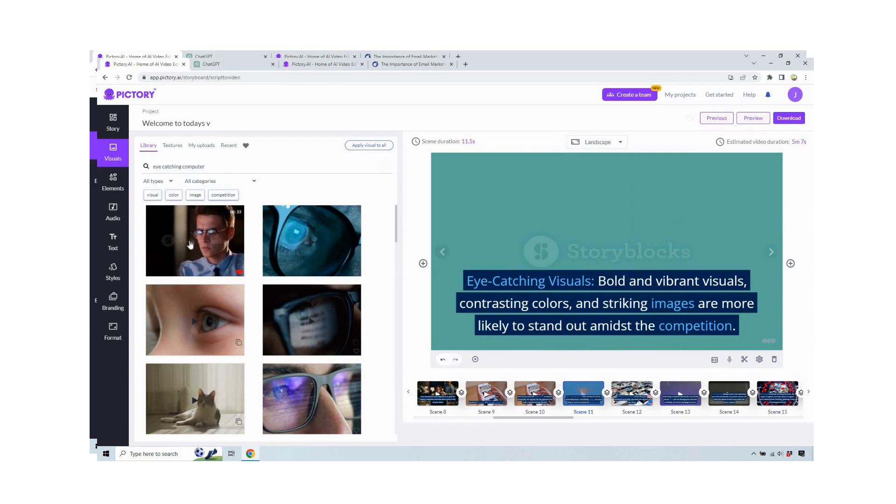
{"action": "left_click", "coordinate": [190, 244]}
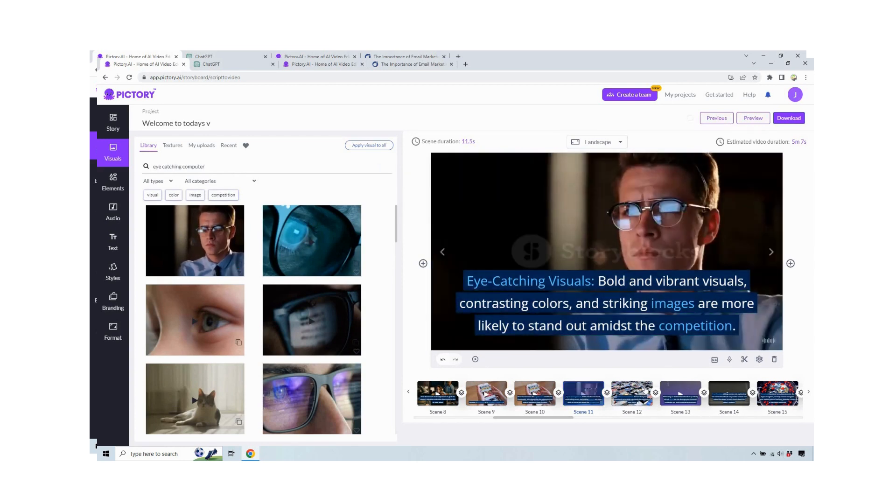
- Replace Scene 12's visual with the clip of a person scrolling videos on a black phone, found by searching for "youtube video"
{"action": "left_click", "coordinate": [643, 388]}
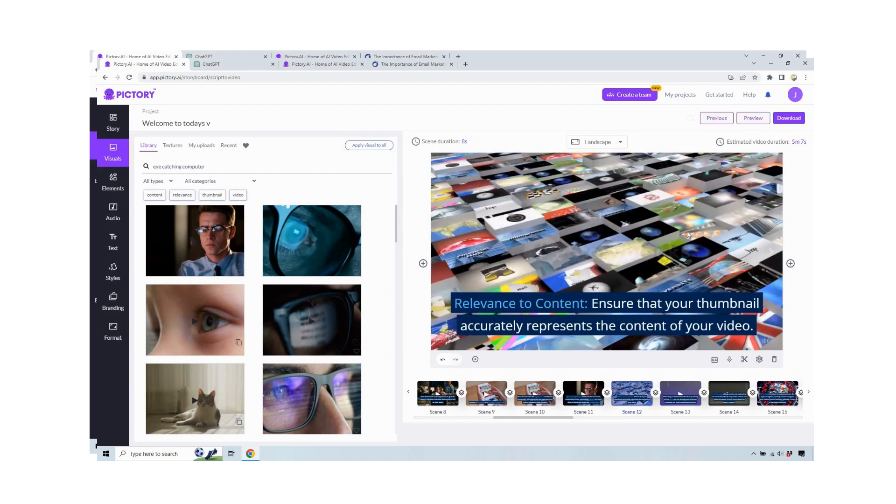
{"action": "triple_click", "coordinate": [212, 166]}
{"action": "type", "text": "yout"}
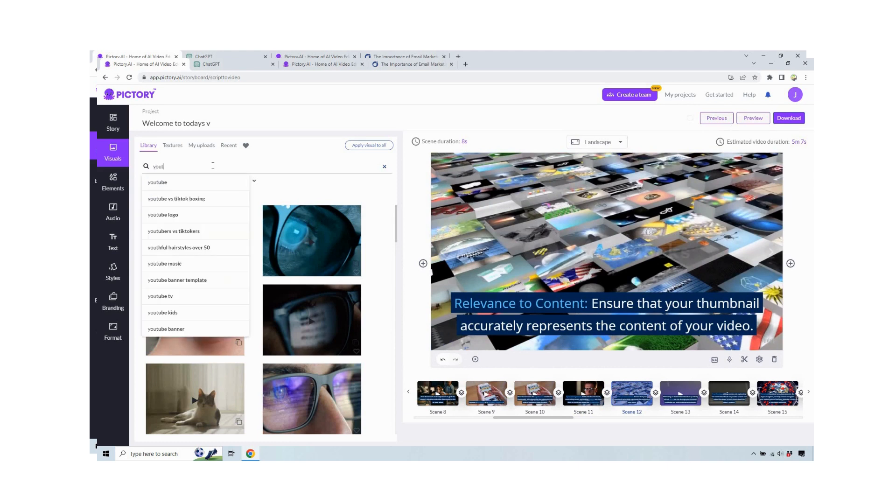
{"action": "type", "text": "ube video"}
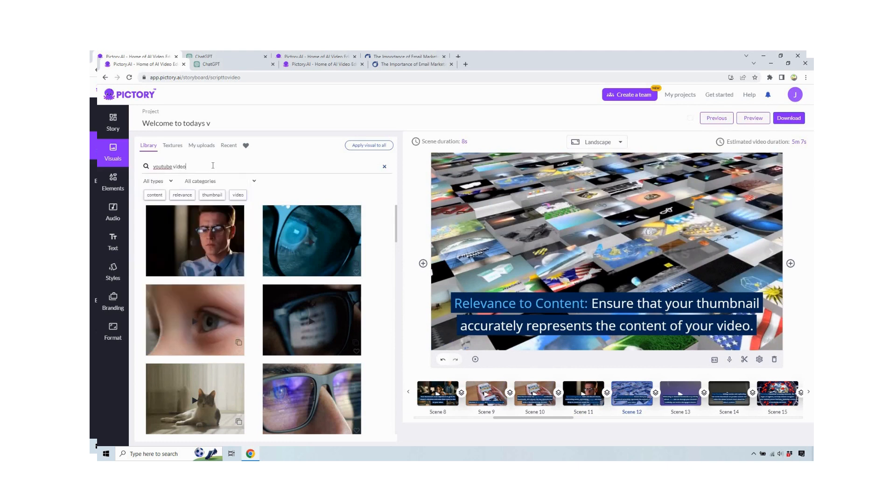
{"action": "key", "text": "Return"}
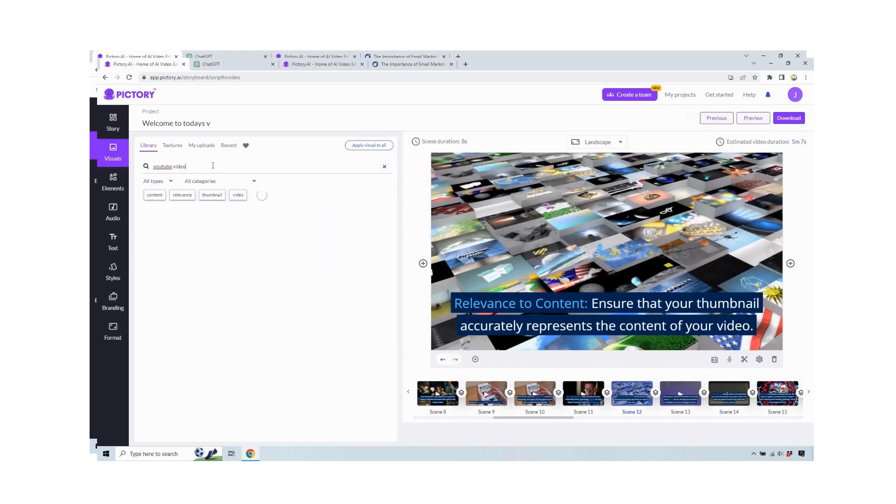
{"action": "scroll", "coordinate": [227, 259], "scroll_direction": "down", "scroll_amount": 2}
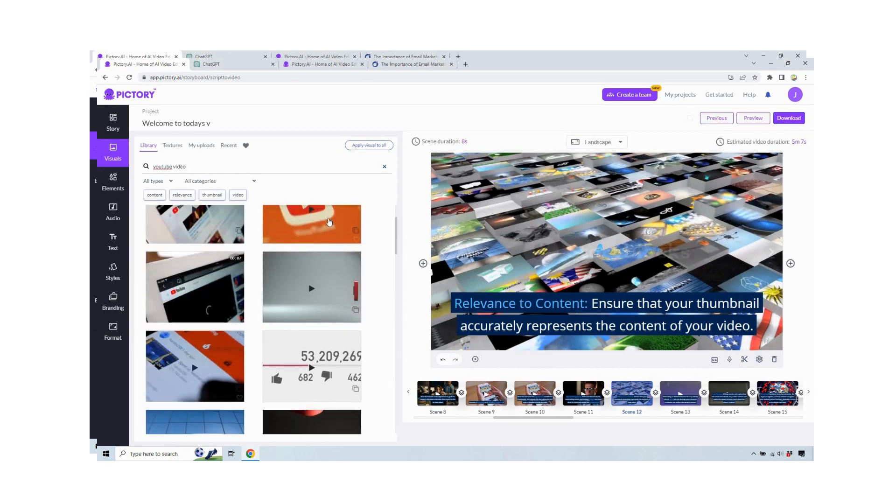
{"action": "scroll", "coordinate": [220, 269], "scroll_direction": "down", "scroll_amount": 3}
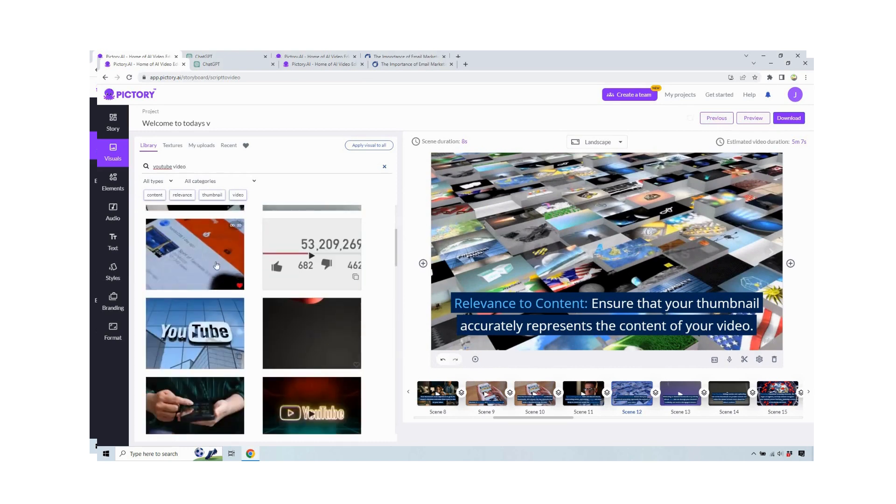
{"action": "scroll", "coordinate": [222, 270], "scroll_direction": "down", "scroll_amount": 7}
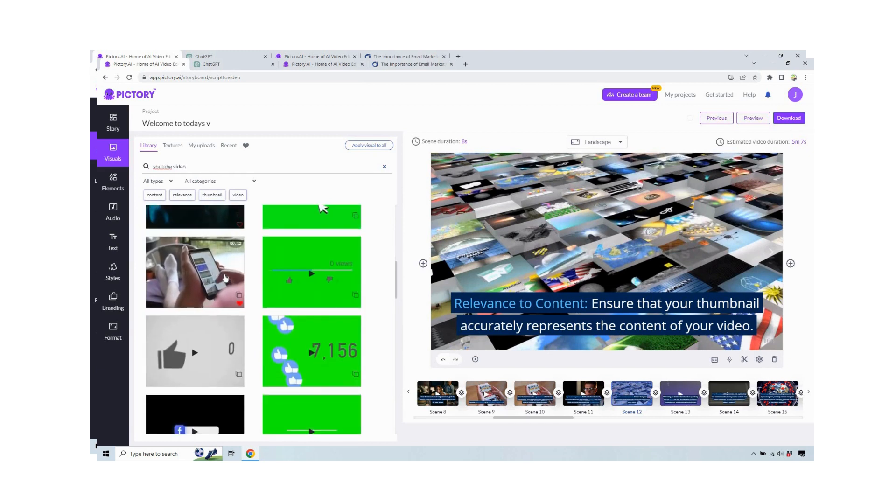
{"action": "left_click", "coordinate": [224, 264]}
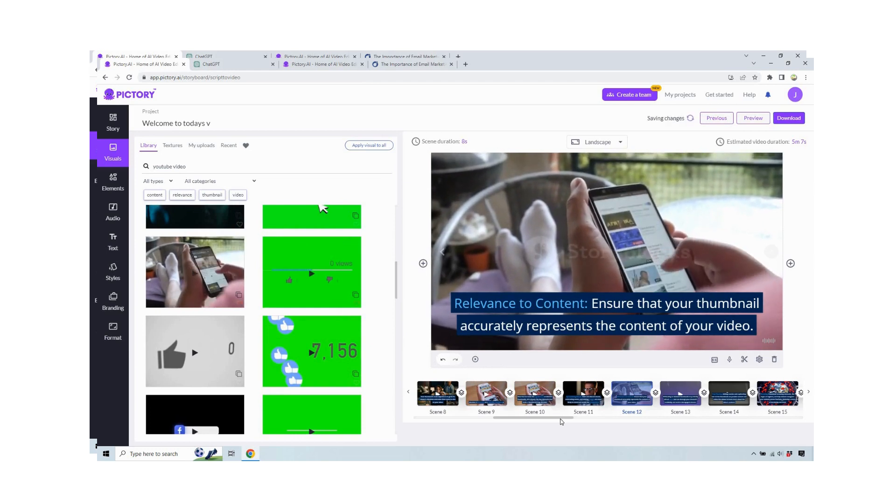
- Check the visuals of Scenes 19, 22 and 25 against their captions
{"action": "left_click_drag", "start_coordinate": [576, 418], "coordinate": [676, 420]}
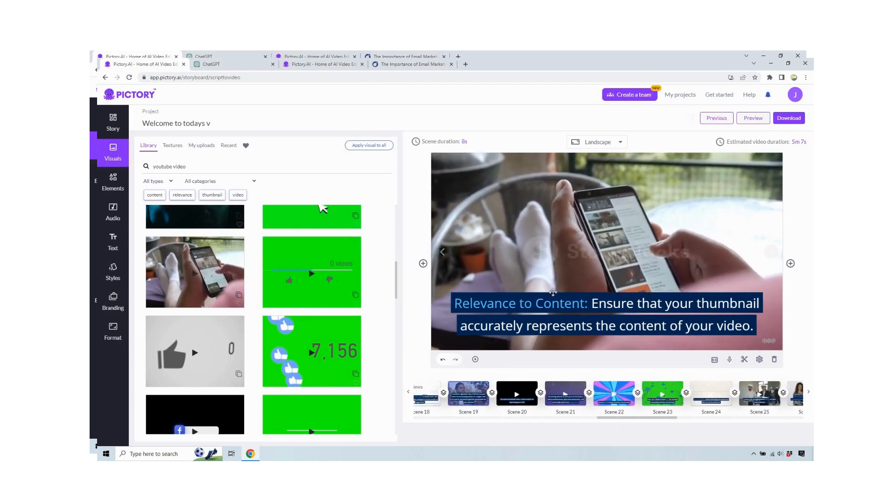
{"action": "left_click", "coordinate": [470, 395]}
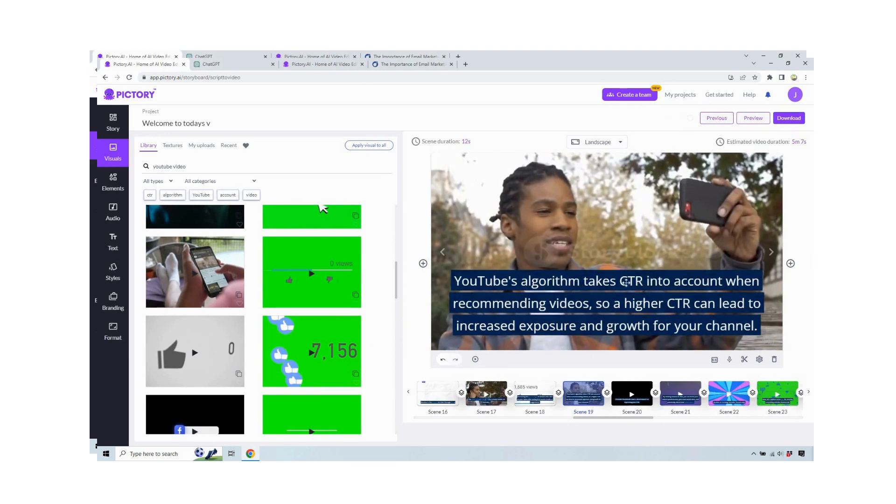
{"action": "left_click", "coordinate": [721, 389]}
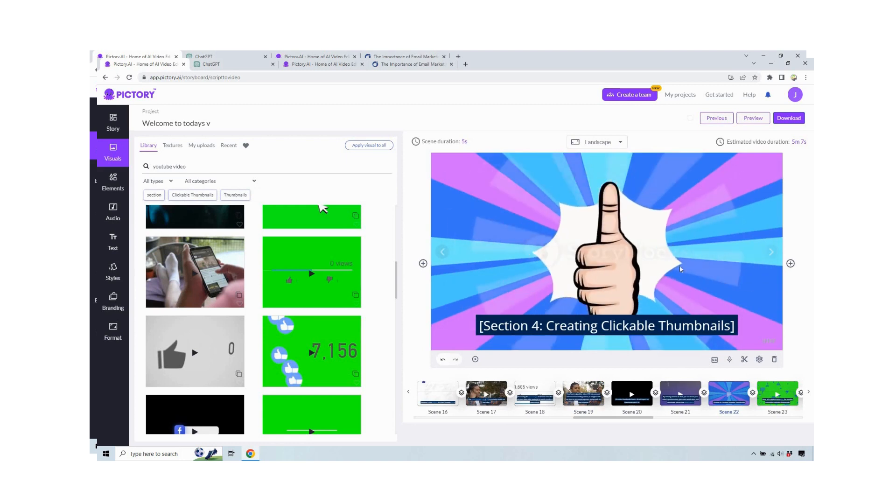
{"action": "left_click_drag", "start_coordinate": [606, 418], "coordinate": [682, 425]}
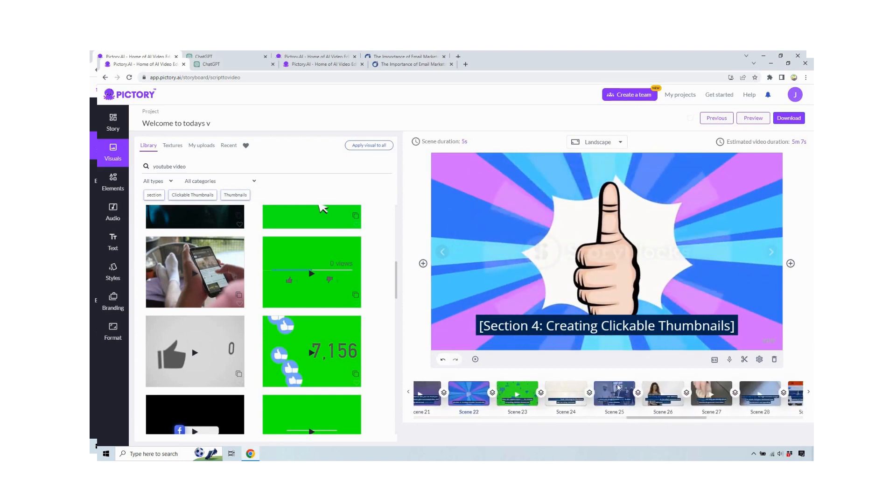
{"action": "left_click", "coordinate": [616, 392]}
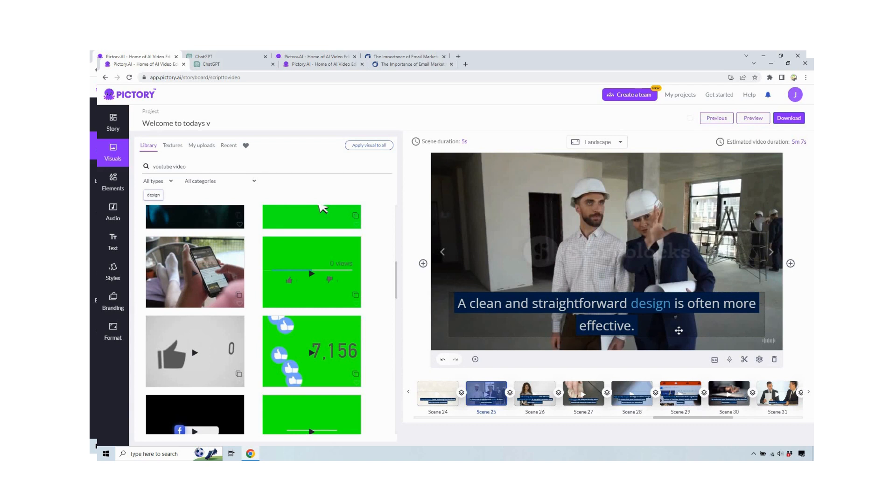
- Look through the emoji, GIF and sticker elements, and try the "HI" seal sticker on Scene 25 before deleting it
{"action": "left_click", "coordinate": [110, 180]}
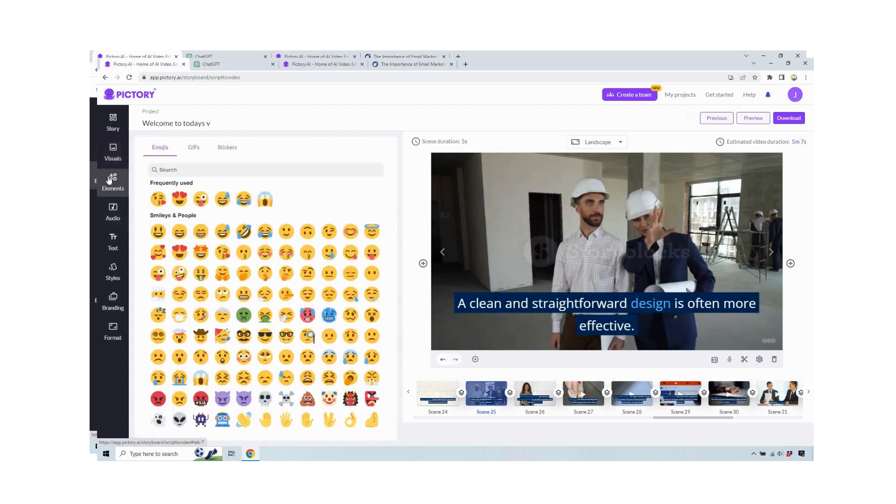
{"action": "left_click", "coordinate": [193, 149]}
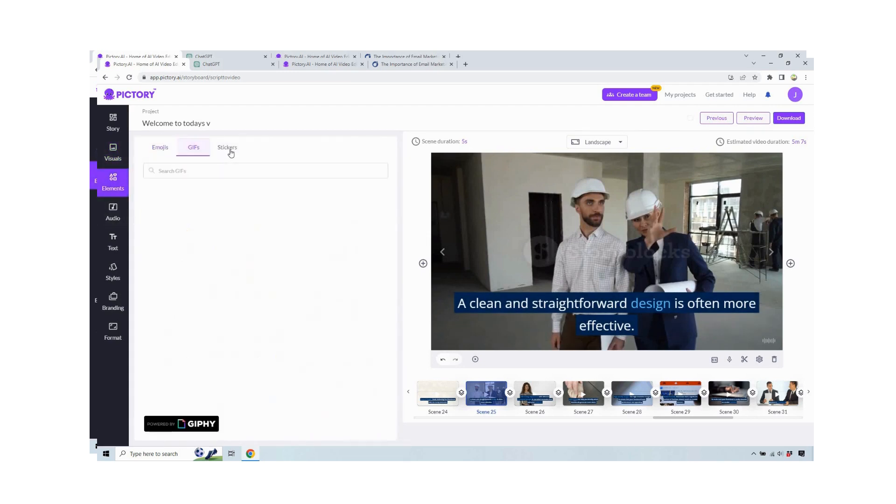
{"action": "left_click", "coordinate": [229, 150]}
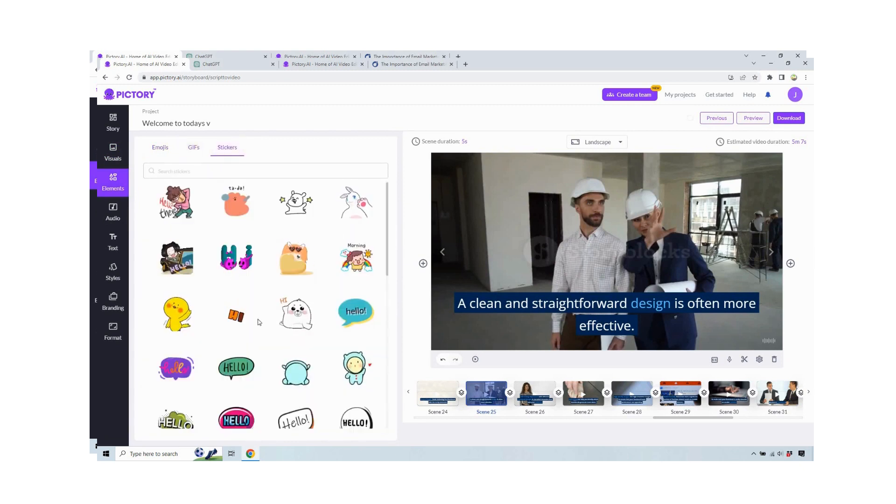
{"action": "left_click", "coordinate": [291, 329]}
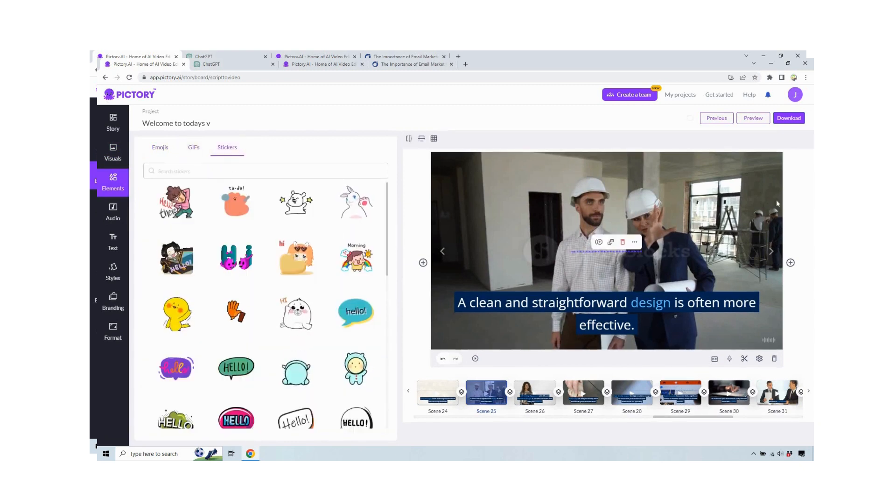
{"action": "left_click_drag", "start_coordinate": [598, 195], "coordinate": [616, 203]}
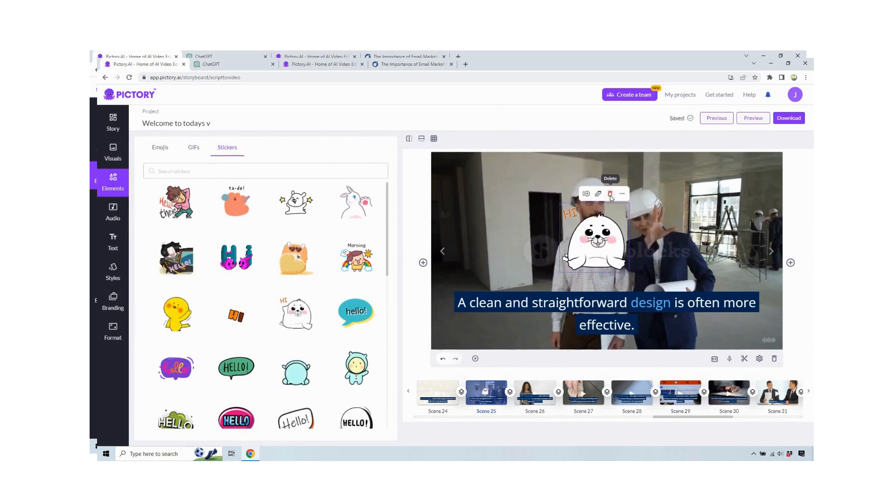
{"action": "left_click", "coordinate": [611, 193]}
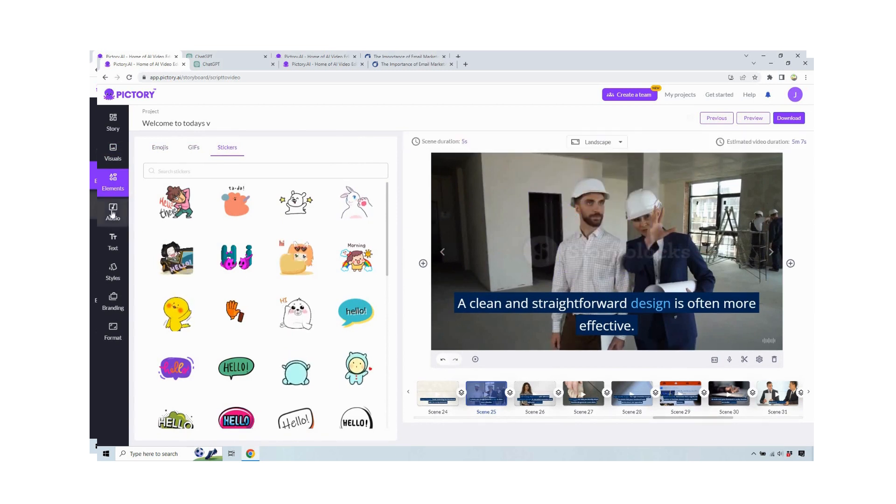
- Remove the "Prepare For Battle" background music track from the video
{"action": "left_click", "coordinate": [112, 213]}
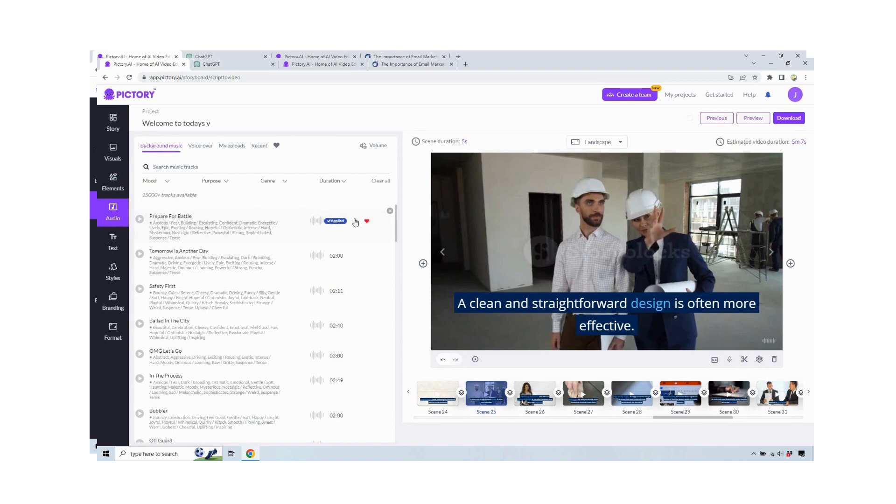
{"action": "left_click", "coordinate": [390, 212]}
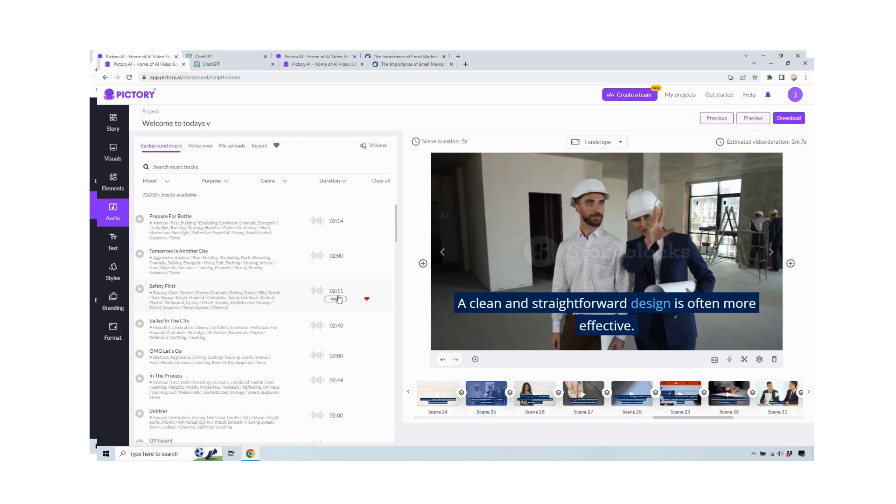
- Review the English voice-over options and the uploaded voice-over recordings, and open Scene 29
{"action": "left_click", "coordinate": [204, 146]}
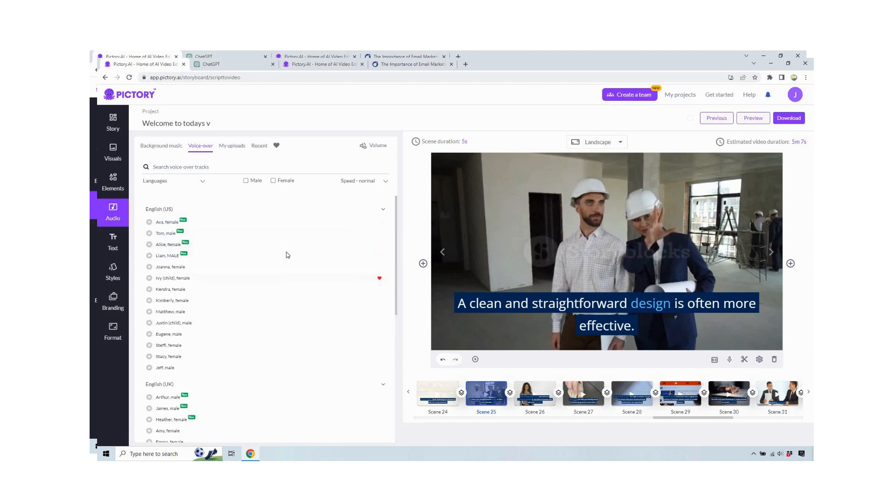
{"action": "scroll", "coordinate": [275, 285], "scroll_direction": "down", "scroll_amount": 2}
{"action": "scroll", "coordinate": [270, 288], "scroll_direction": "down", "scroll_amount": 1}
{"action": "scroll", "coordinate": [256, 314], "scroll_direction": "down", "scroll_amount": 2}
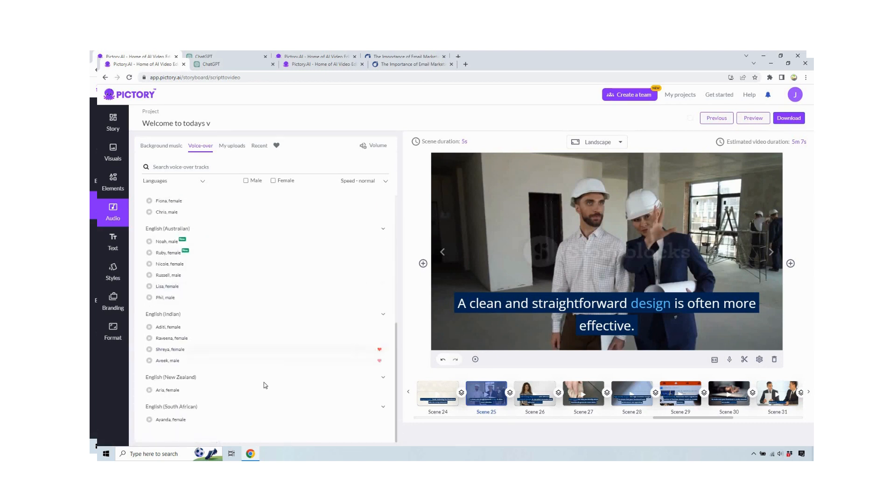
{"action": "scroll", "coordinate": [261, 386], "scroll_direction": "up", "scroll_amount": 6}
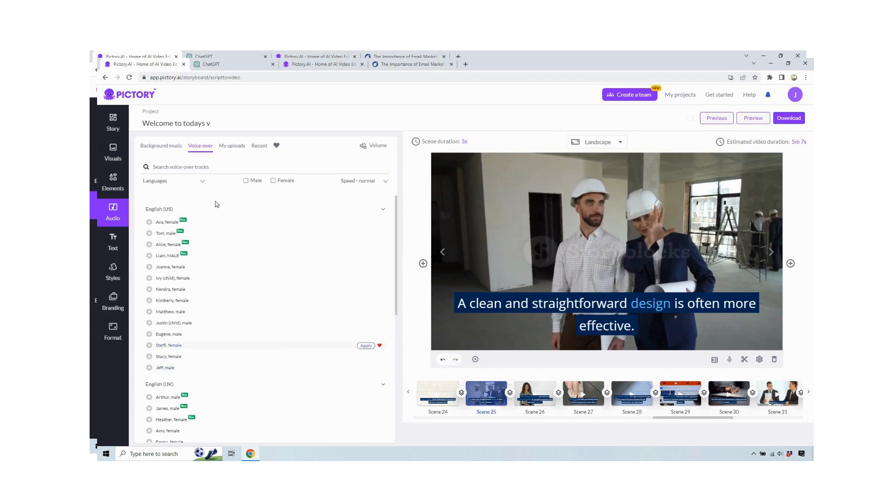
{"action": "left_click", "coordinate": [229, 150]}
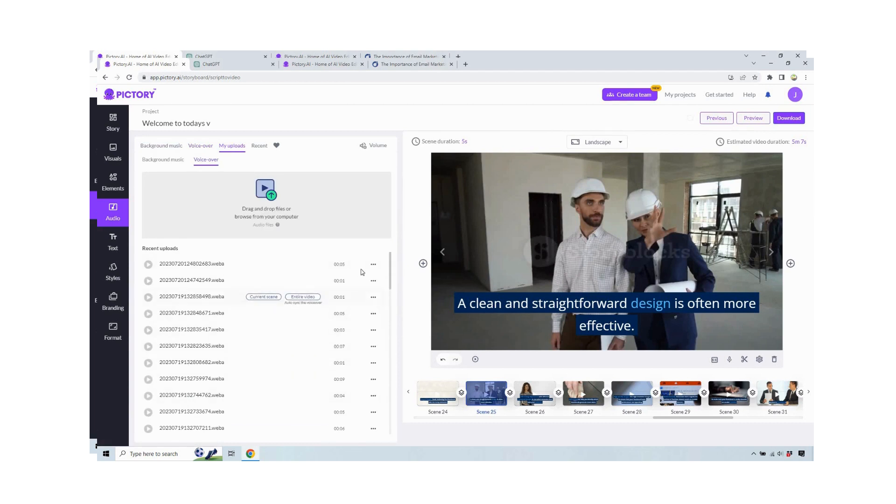
{"action": "left_click", "coordinate": [679, 391]}
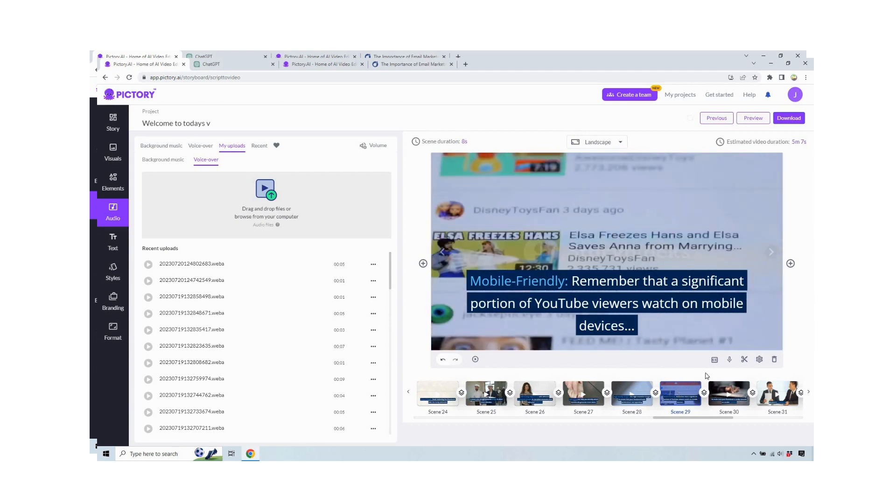
- Record a voice-over of about 5 seconds for Scene 29 with the default microphone and apply it to the scene
{"action": "left_click", "coordinate": [729, 360]}
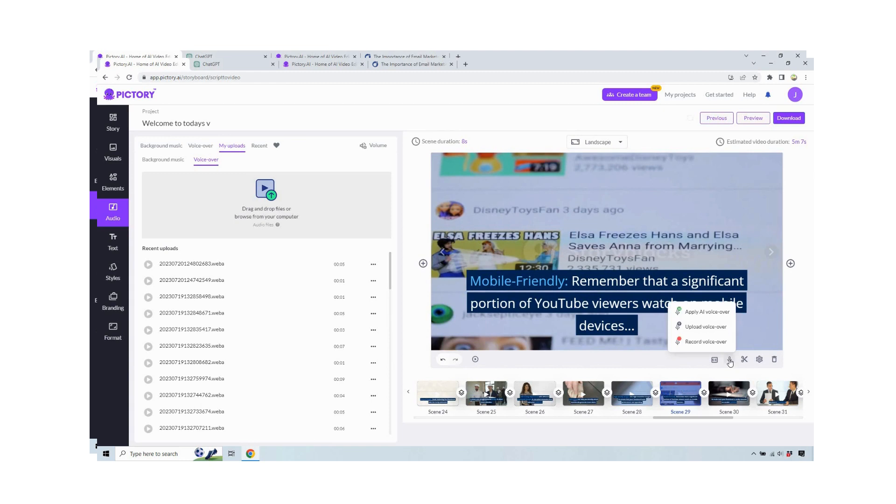
{"action": "left_click", "coordinate": [706, 342]}
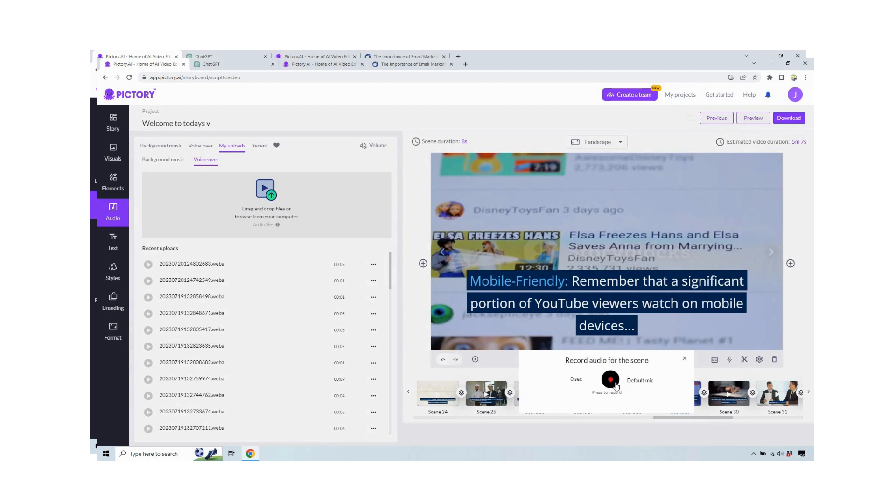
{"action": "left_click", "coordinate": [611, 381]}
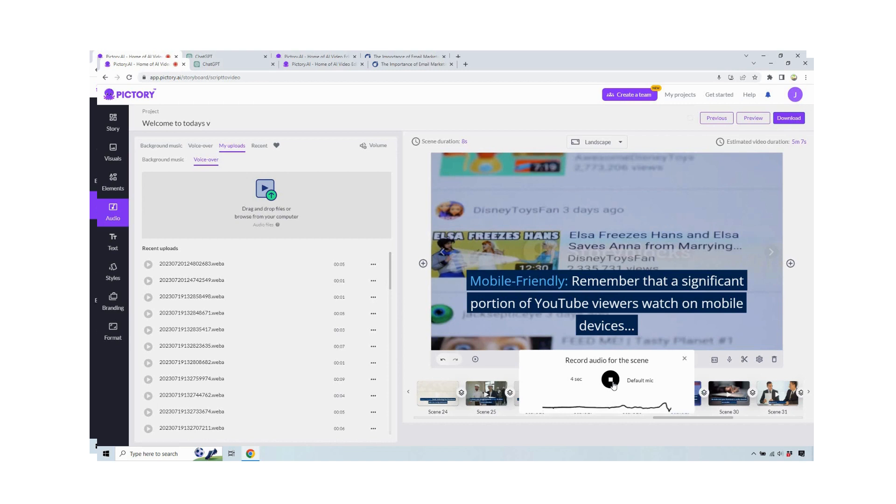
{"action": "left_click", "coordinate": [611, 379]}
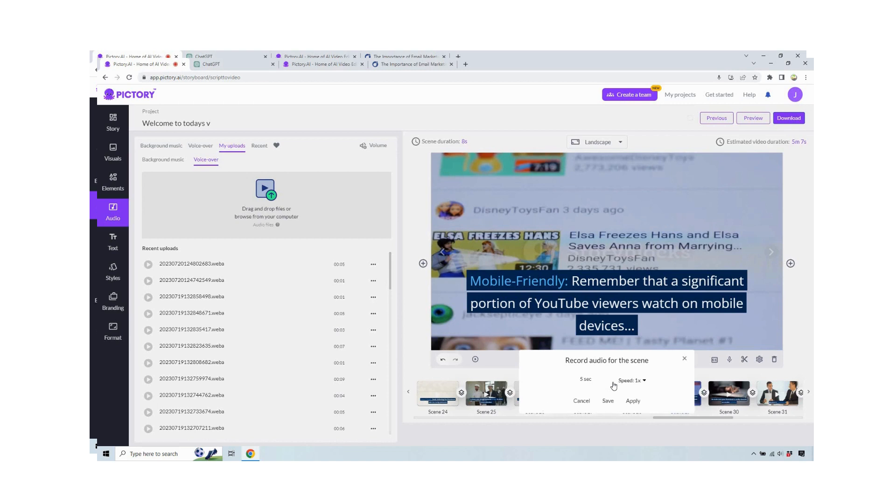
{"action": "left_click", "coordinate": [635, 401]}
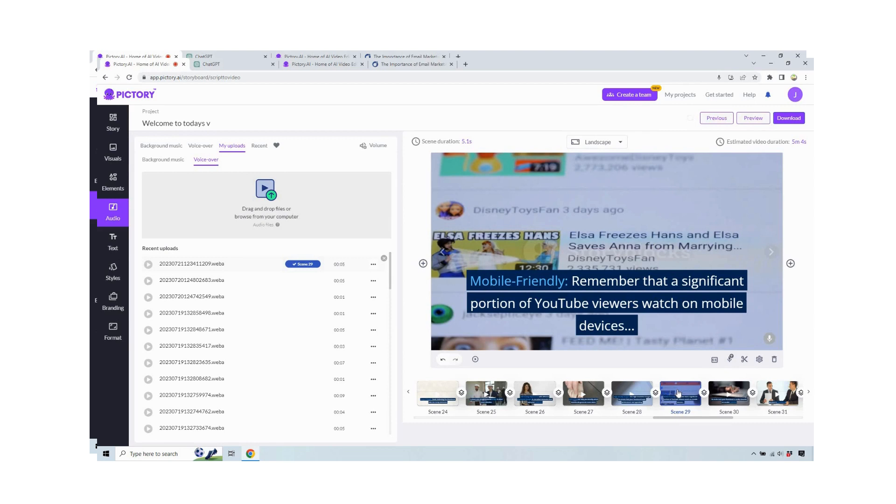
- Record a voice-over of about 3 seconds for Scene 30 and apply it to the scene
{"action": "left_click", "coordinate": [535, 385]}
{"action": "left_click", "coordinate": [727, 392]}
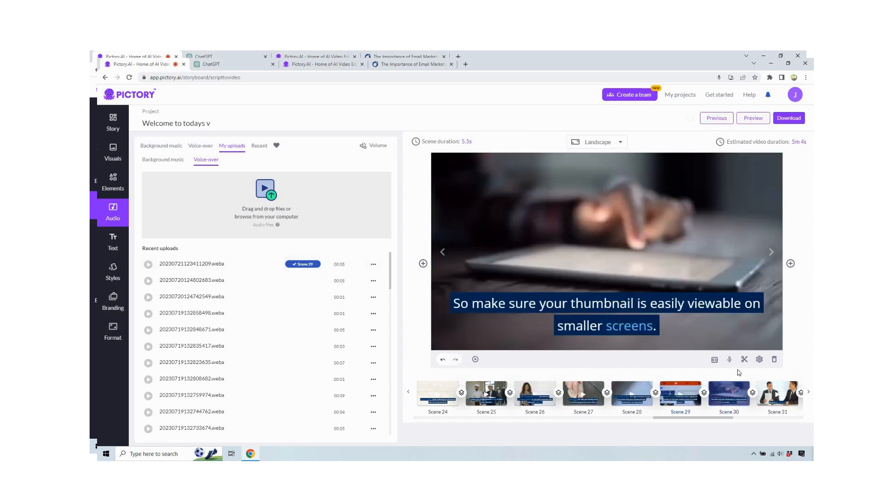
{"action": "left_click", "coordinate": [729, 361]}
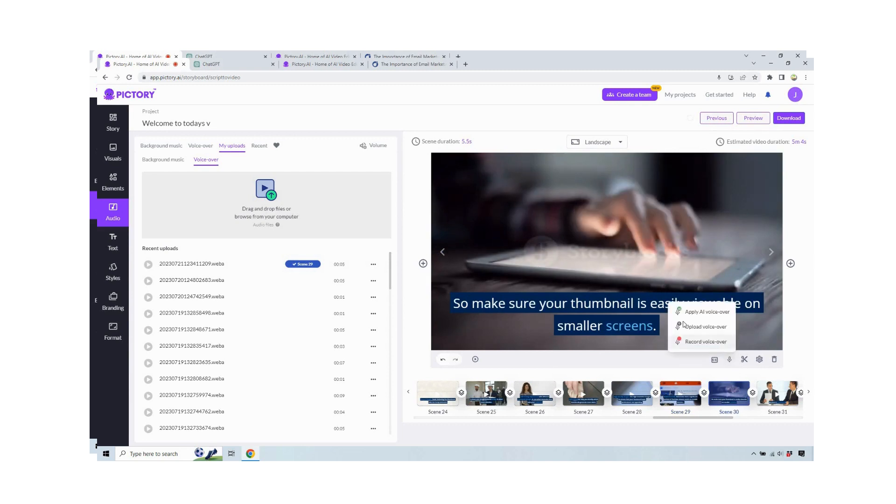
{"action": "left_click", "coordinate": [687, 341]}
{"action": "left_click", "coordinate": [611, 379]}
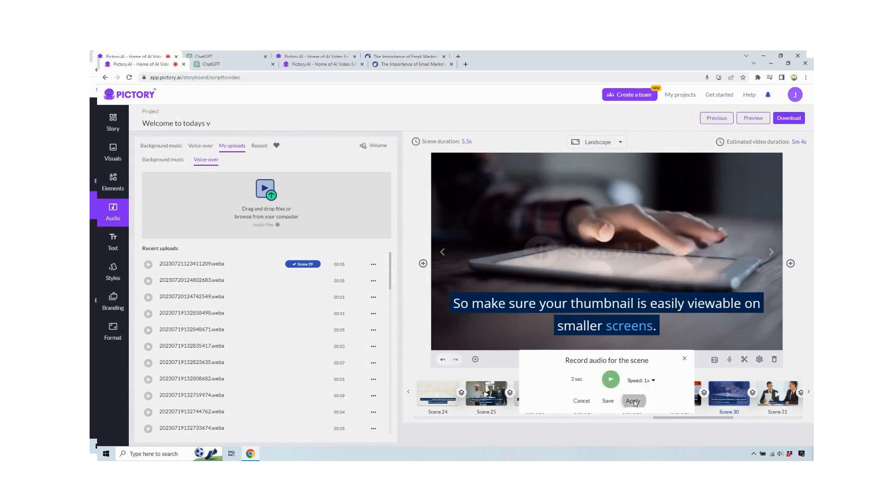
{"action": "left_click", "coordinate": [634, 401]}
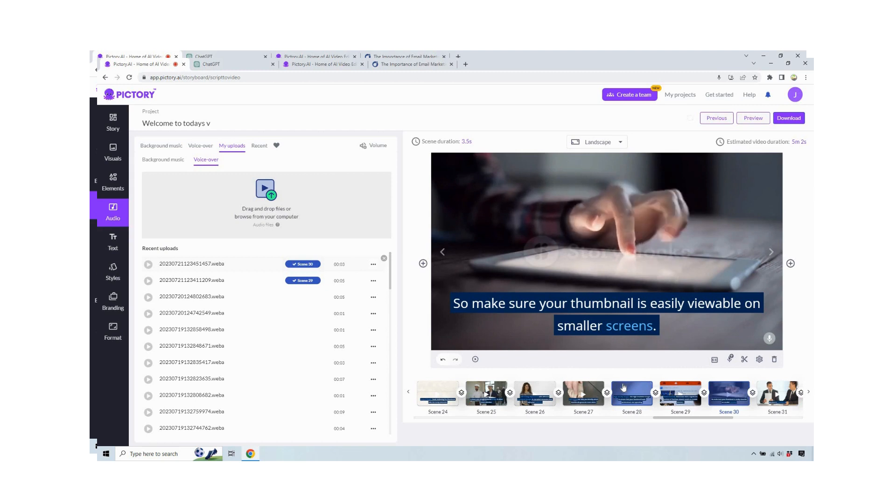
- Try a heading reading "adding text" across the middle of Scene 30 and delete it again
{"action": "left_click", "coordinate": [107, 246]}
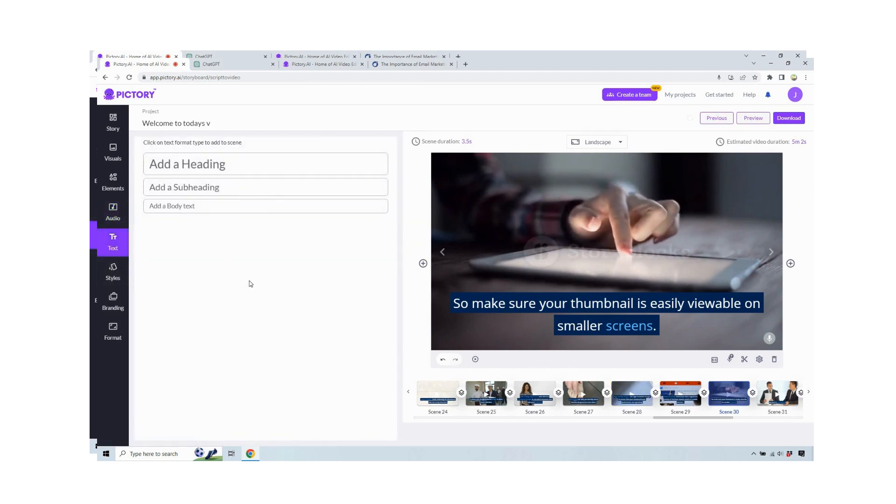
{"action": "left_click", "coordinate": [264, 172]}
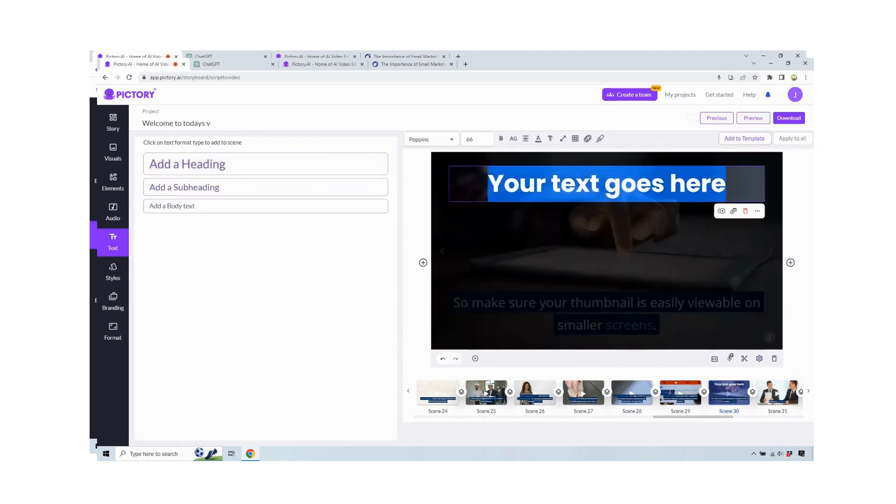
{"action": "type", "text": "adding te"}
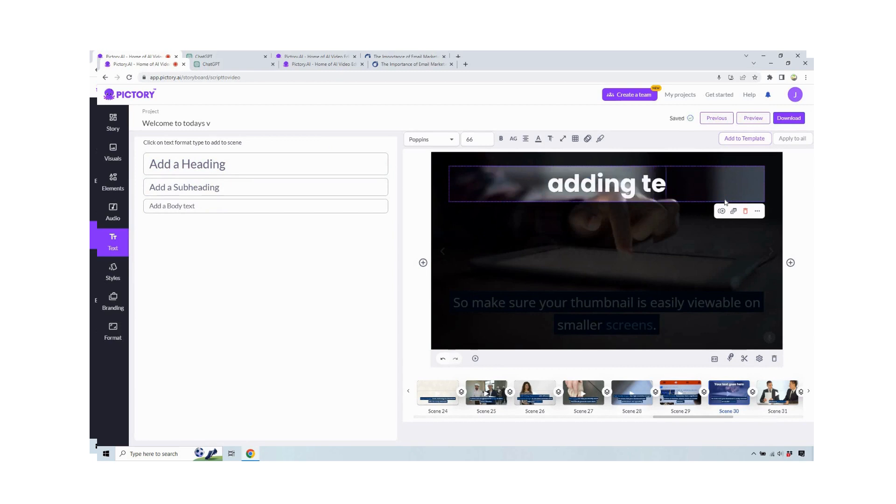
{"action": "type", "text": "xt"}
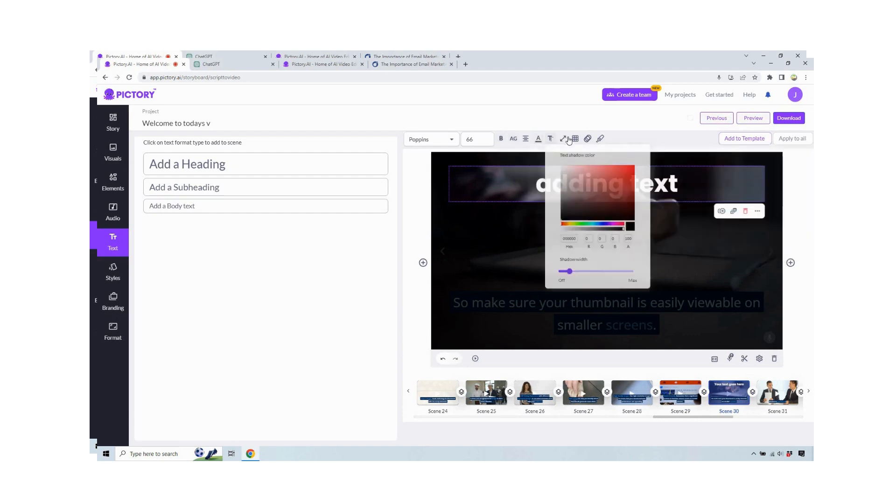
{"action": "mouse_move", "coordinate": [577, 140]}
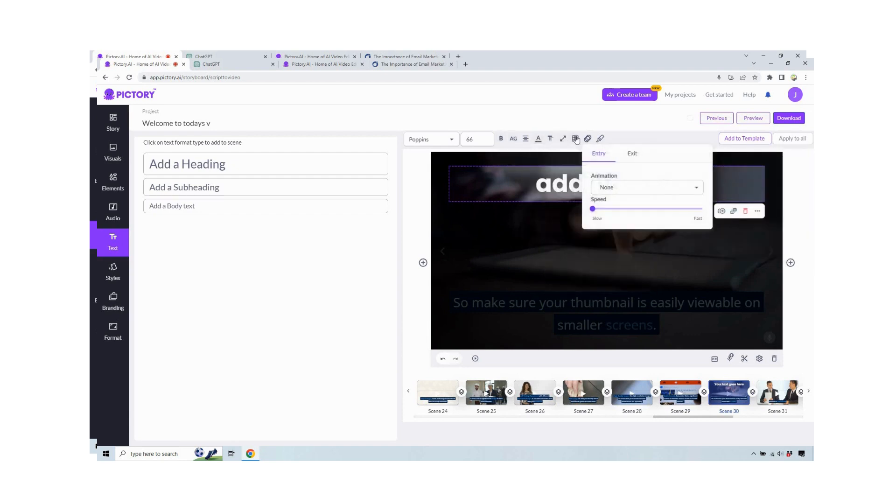
{"action": "left_click", "coordinate": [587, 162]}
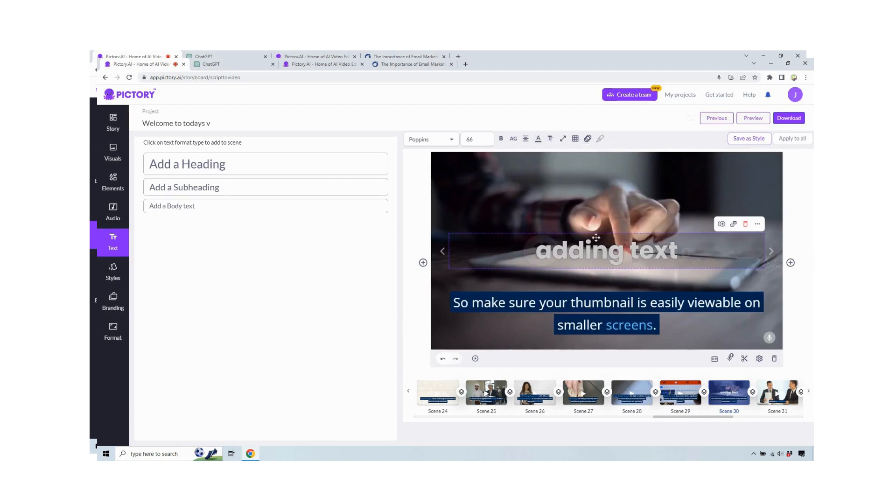
{"action": "left_click_drag", "start_coordinate": [600, 244], "coordinate": [600, 247]}
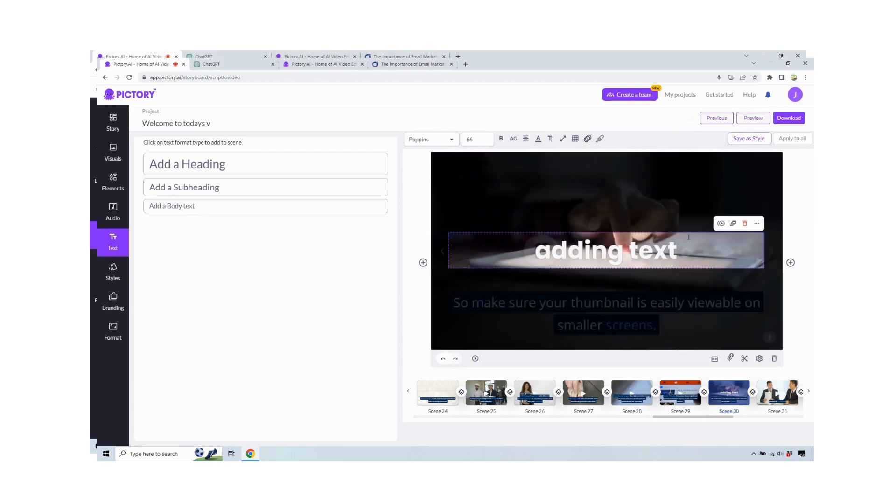
{"action": "left_click", "coordinate": [745, 224]}
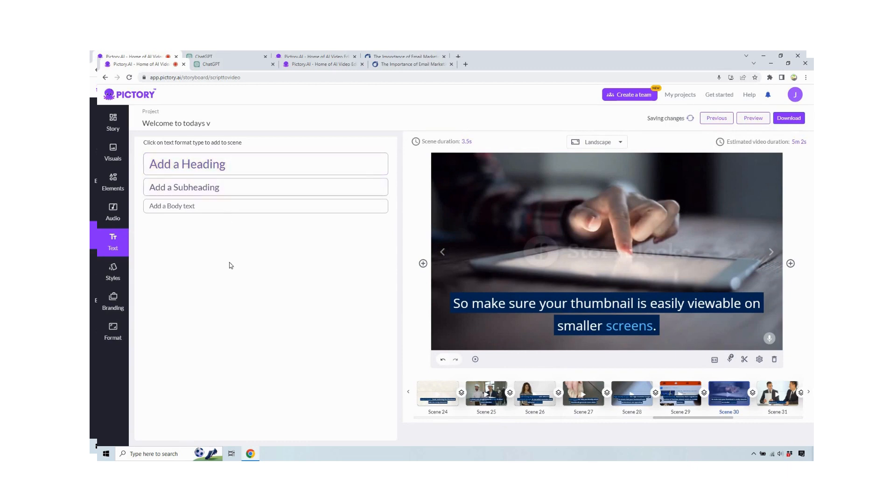
- Review the Corporate template's text styles and its intro and scene logo branding settings
{"action": "left_click", "coordinate": [112, 275]}
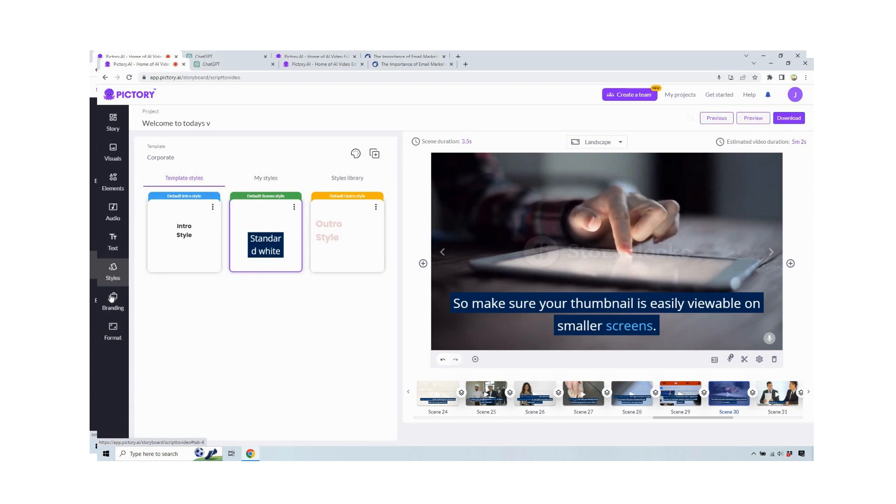
{"action": "left_click", "coordinate": [112, 299]}
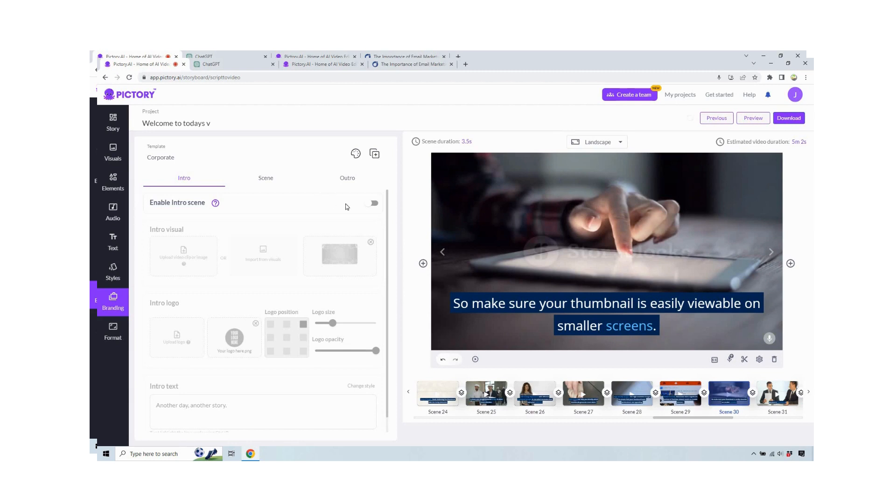
{"action": "left_click", "coordinate": [270, 181]}
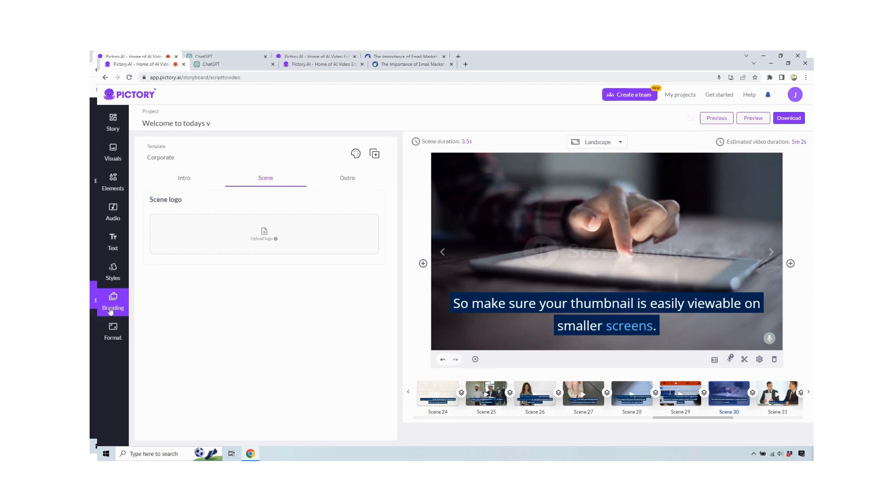
- Set the video resolution to 1080p and start generating the video for download, cancelling it while it is being prepared
{"action": "left_click", "coordinate": [107, 333]}
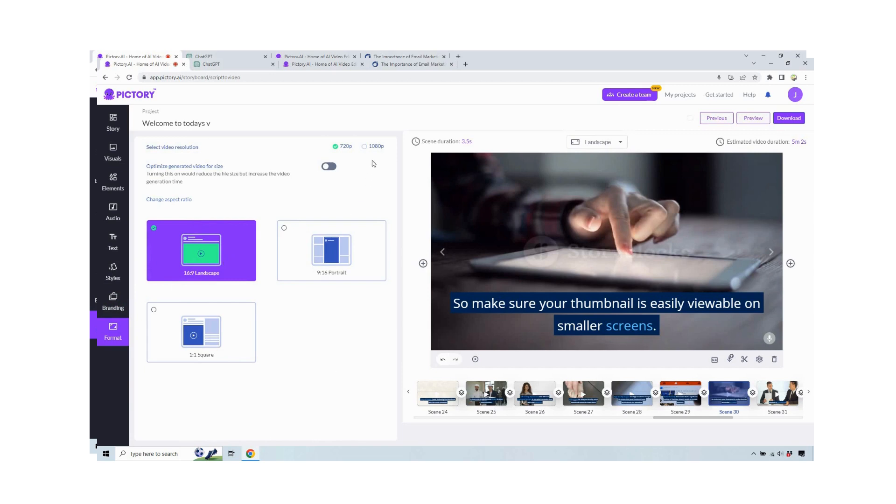
{"action": "left_click", "coordinate": [365, 150]}
{"action": "left_click", "coordinate": [792, 120]}
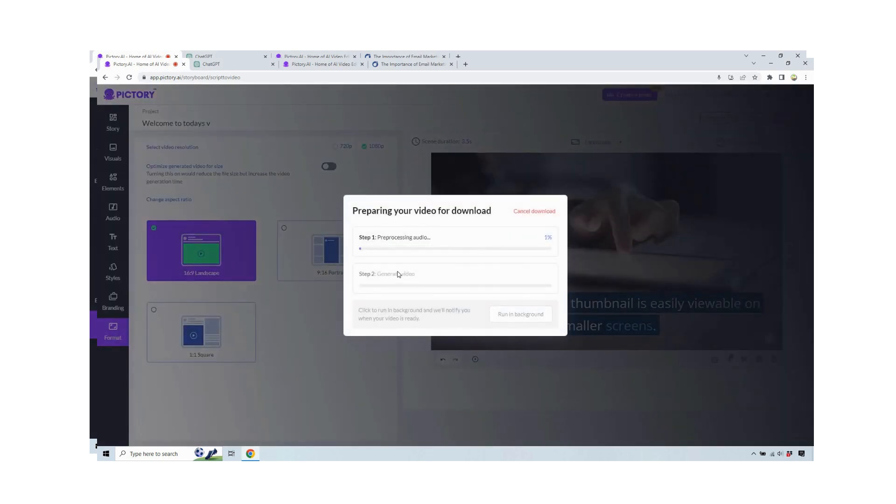
{"action": "left_click", "coordinate": [534, 212]}
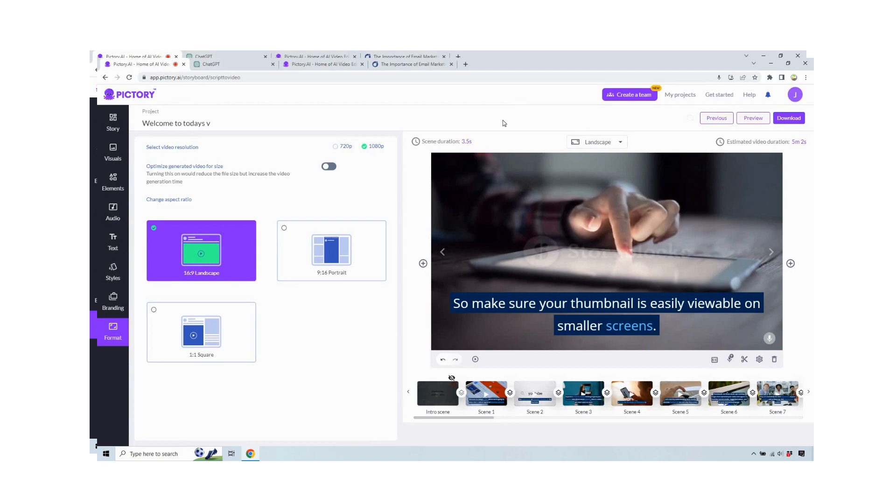
- Check the Arcalea article "The Importance of Email Marketing" and start an Article to Video project from its already entered URL
{"action": "left_click", "coordinate": [318, 63]}
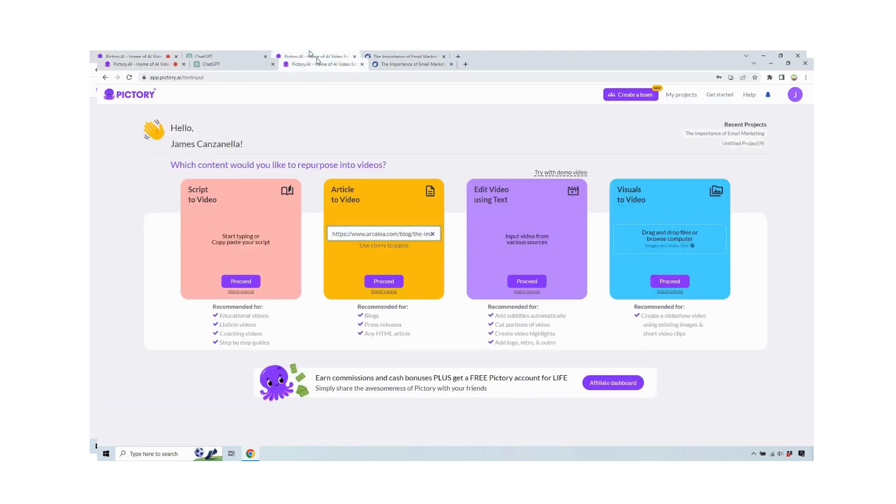
{"action": "left_click", "coordinate": [432, 122]}
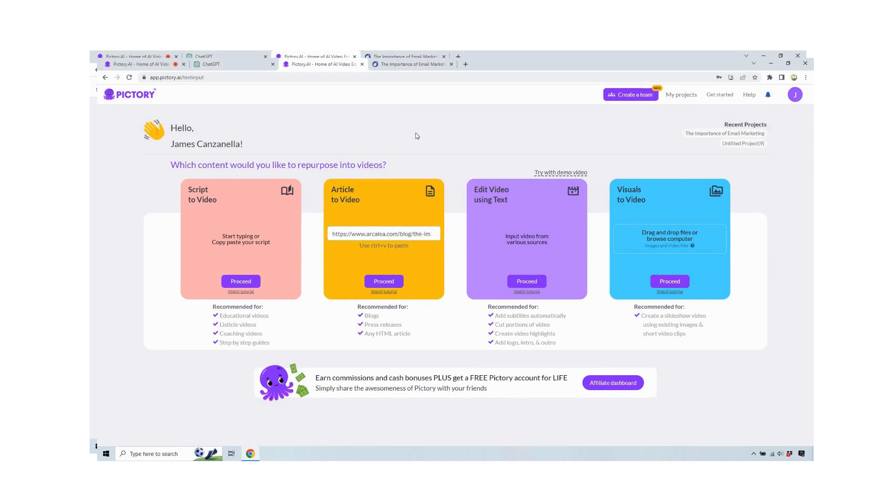
{"action": "left_click", "coordinate": [404, 52]}
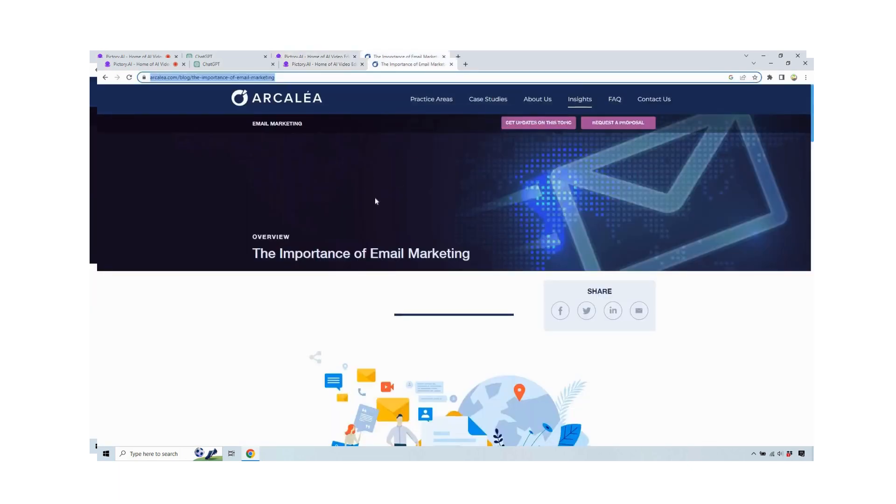
{"action": "scroll", "coordinate": [375, 198], "scroll_direction": "down", "scroll_amount": 8}
{"action": "scroll", "coordinate": [378, 200], "scroll_direction": "up", "scroll_amount": 7}
{"action": "scroll", "coordinate": [381, 203], "scroll_direction": "up", "scroll_amount": 1}
{"action": "left_click", "coordinate": [316, 63]}
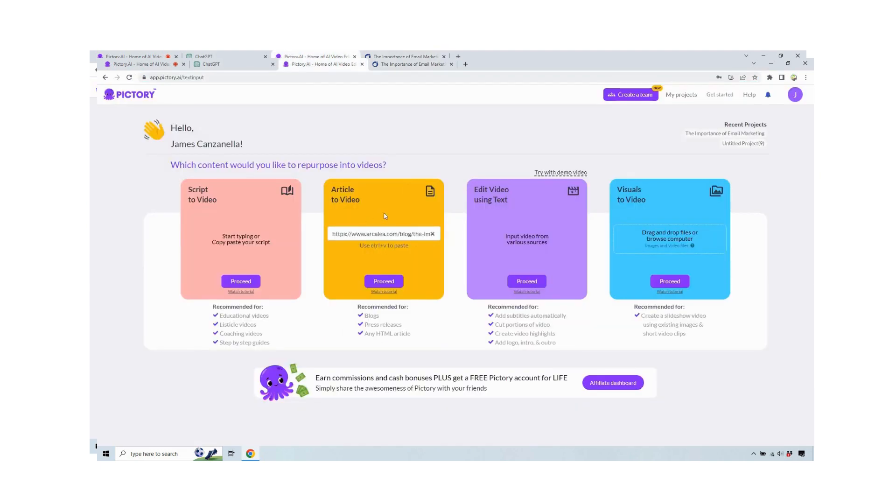
{"action": "left_click", "coordinate": [383, 285]}
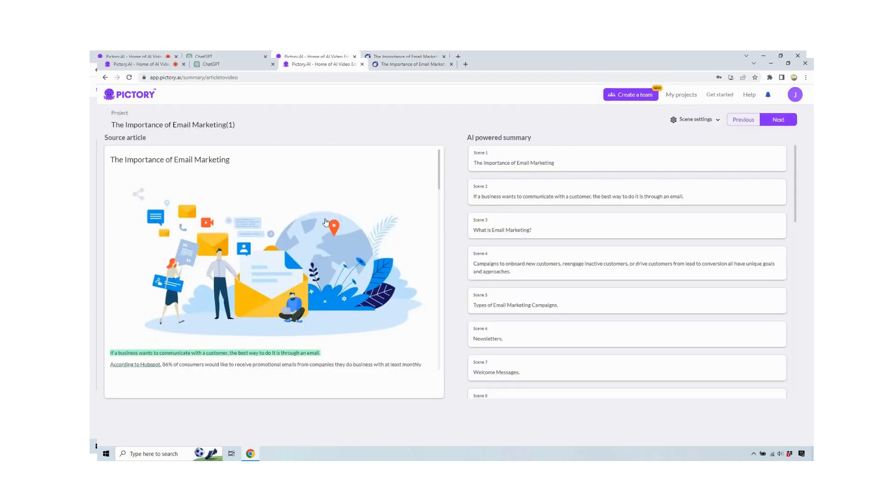
- Review the source article's highlighted sentences and add the "Simply put, email marketing refers to the use of email communications" sentence to the summary
{"action": "scroll", "coordinate": [326, 222], "scroll_direction": "down", "scroll_amount": 5}
{"action": "scroll", "coordinate": [327, 222], "scroll_direction": "down", "scroll_amount": 10}
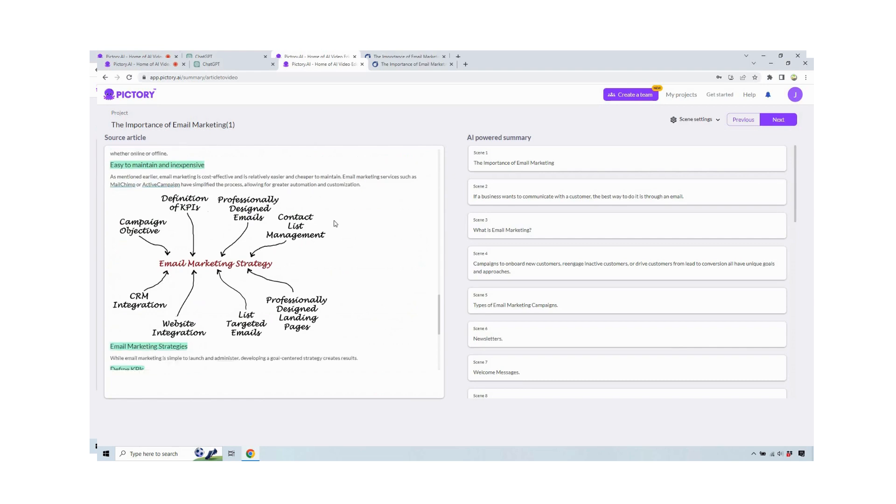
{"action": "scroll", "coordinate": [335, 224], "scroll_direction": "up", "scroll_amount": 15}
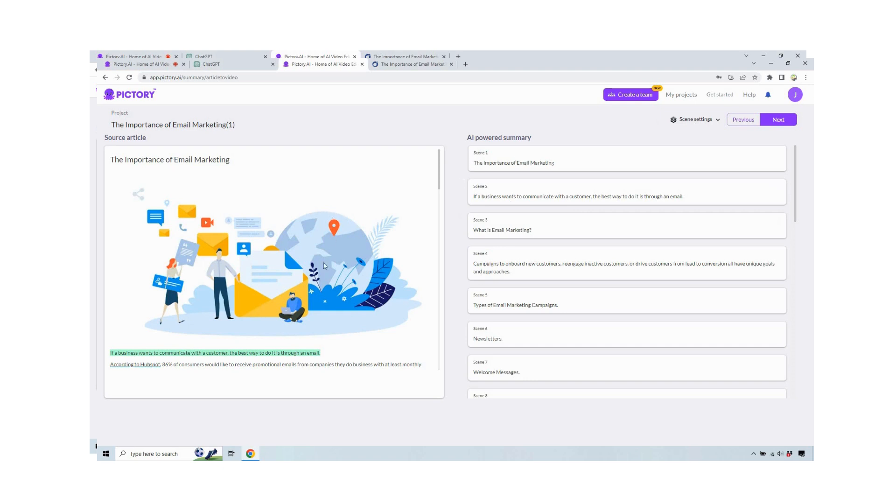
{"action": "scroll", "coordinate": [280, 319], "scroll_direction": "down", "scroll_amount": 2}
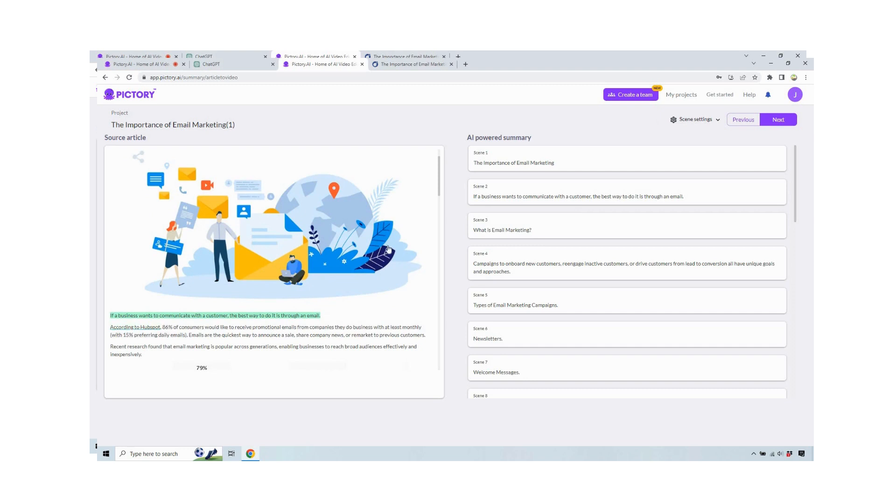
{"action": "scroll", "coordinate": [388, 248], "scroll_direction": "down", "scroll_amount": 5}
{"action": "scroll", "coordinate": [386, 249], "scroll_direction": "up", "scroll_amount": 5}
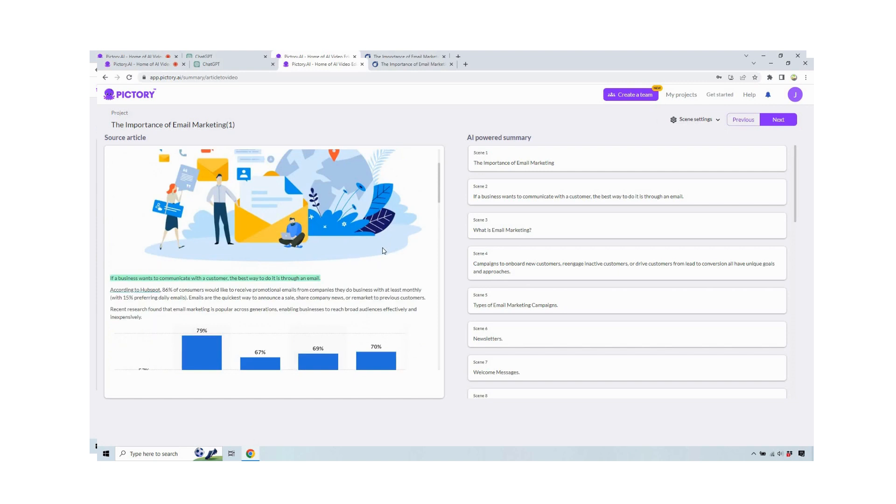
{"action": "scroll", "coordinate": [354, 280], "scroll_direction": "up", "scroll_amount": 1}
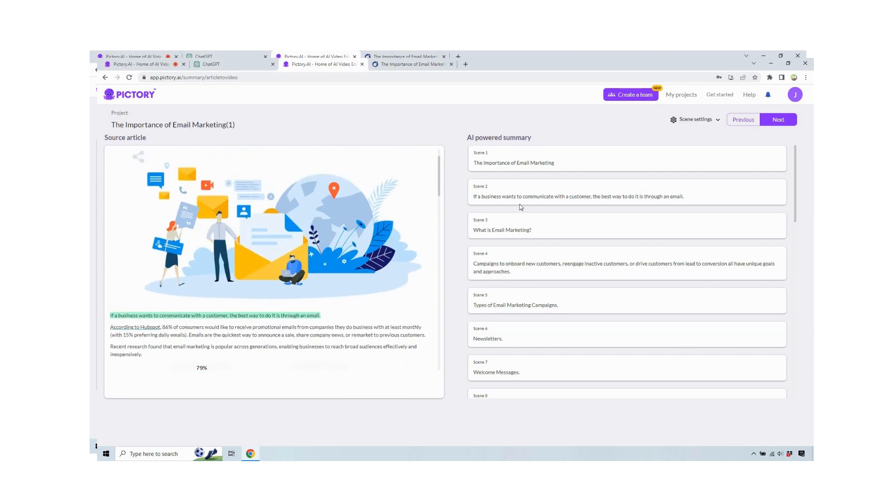
{"action": "scroll", "coordinate": [312, 250], "scroll_direction": "down", "scroll_amount": 6}
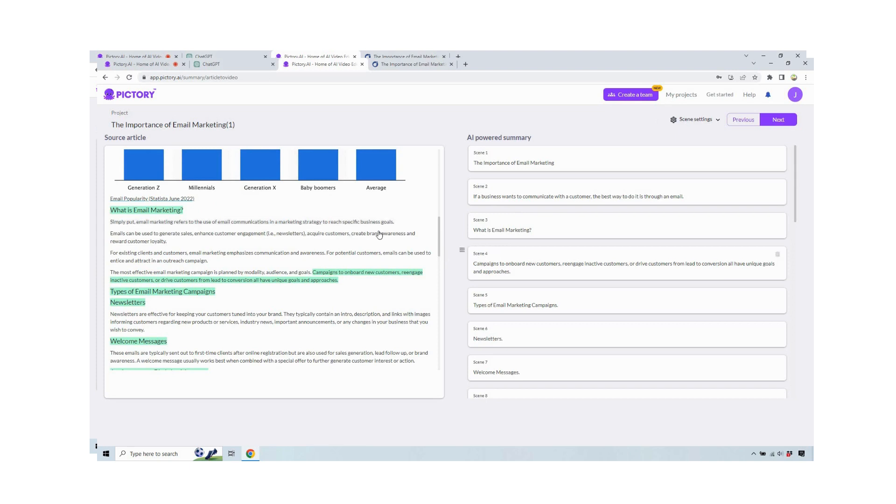
{"action": "left_click", "coordinate": [354, 226]}
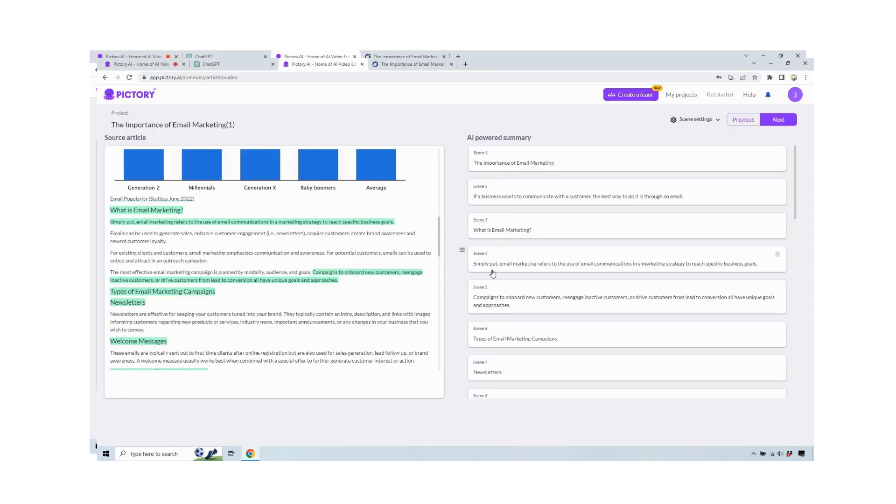
- Under "What is Email Marketing?", add the "Emails can be used to generate sales" sentence to the summary and remove the "Campaigns to onboard new customers" sentence
{"action": "left_click", "coordinate": [314, 236]}
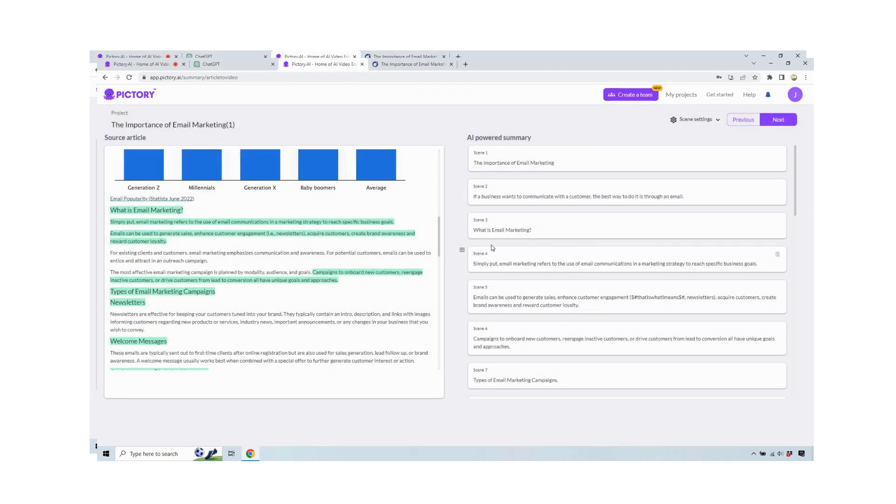
{"action": "mouse_move", "coordinate": [320, 275]}
{"action": "left_click", "coordinate": [341, 280]}
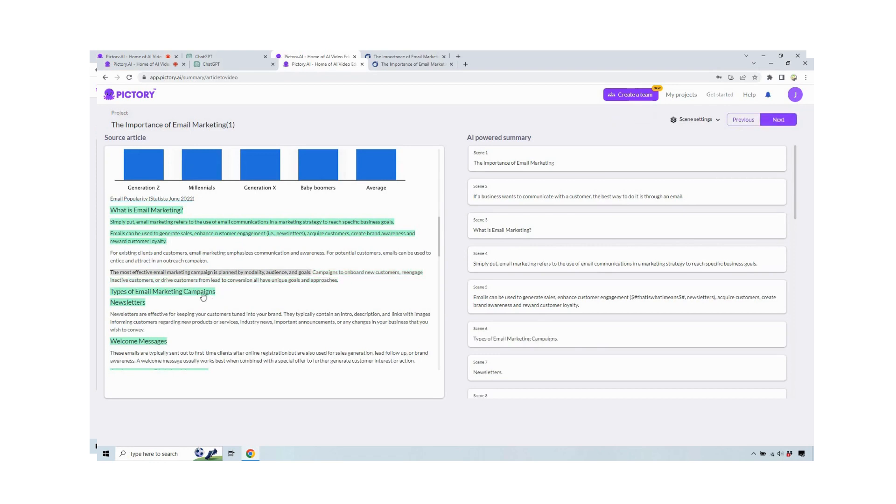
- Add the opening sentences of the Newsletters, Welcome Messages, Limited Time Offers and Abandoned Cart Emails sections to the summary
{"action": "scroll", "coordinate": [576, 249], "scroll_direction": "down", "scroll_amount": 1}
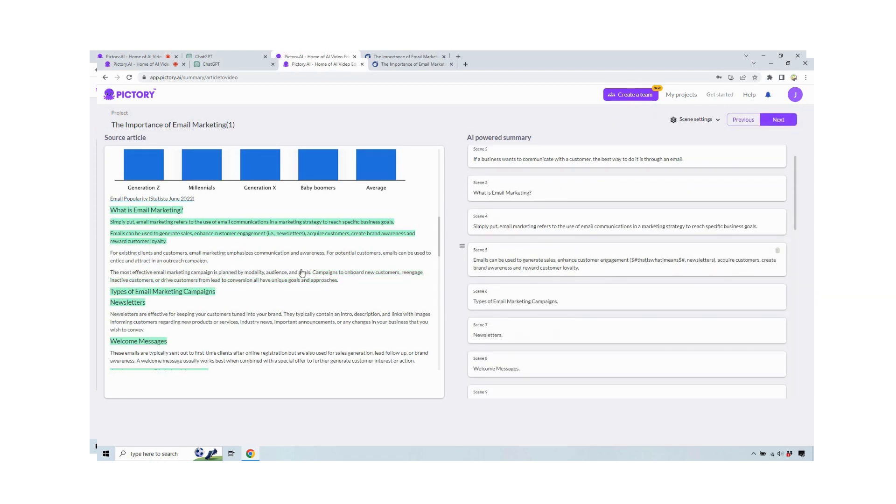
{"action": "left_click", "coordinate": [257, 314]}
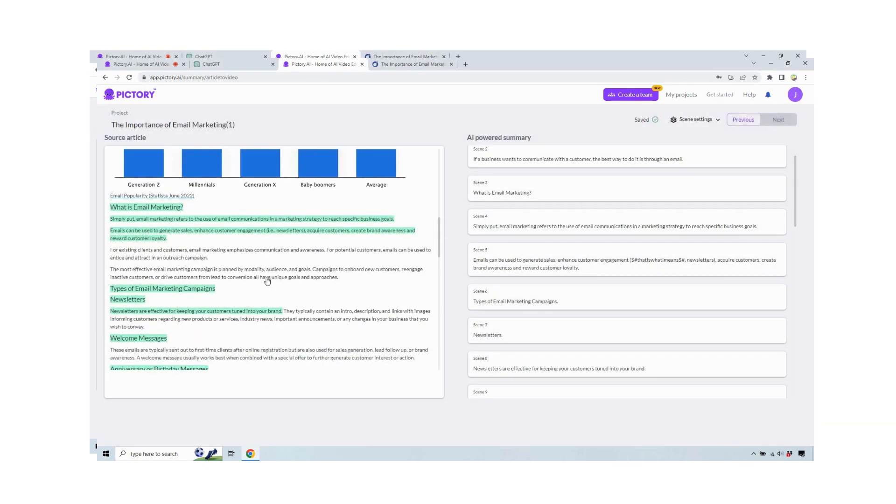
{"action": "scroll", "coordinate": [264, 280], "scroll_direction": "down", "scroll_amount": 2}
{"action": "left_click", "coordinate": [264, 280]}
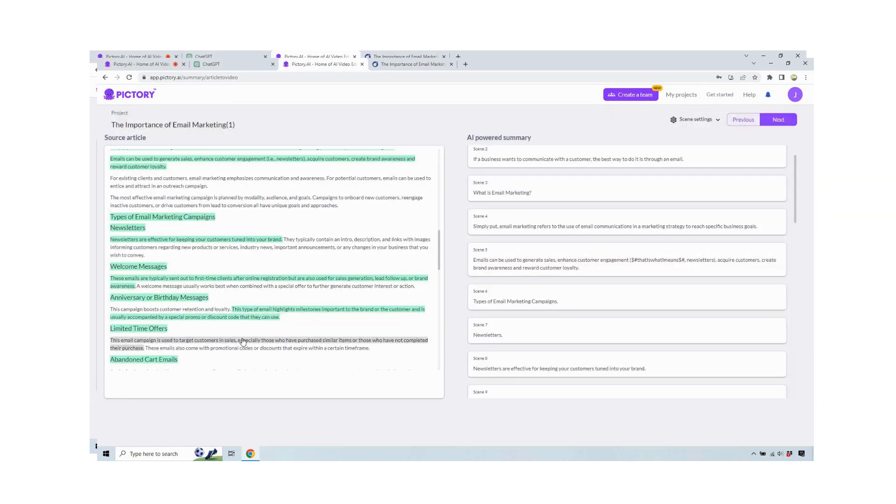
{"action": "left_click", "coordinate": [243, 342]}
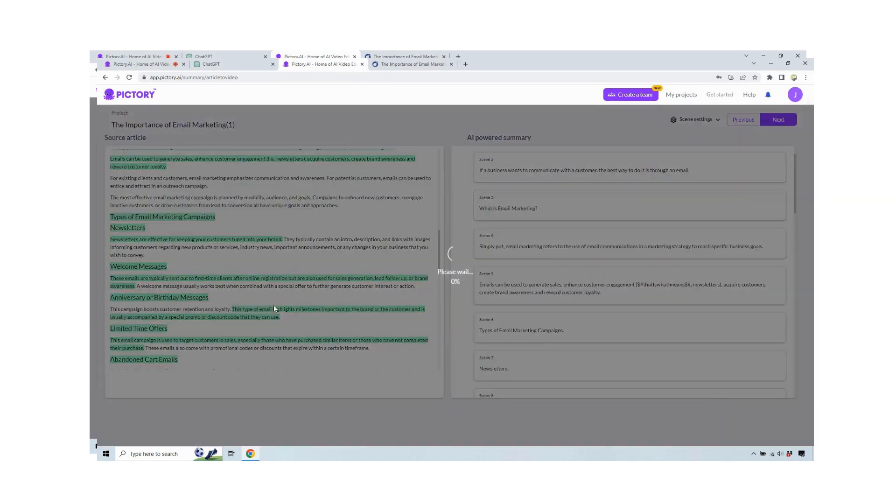
{"action": "scroll", "coordinate": [301, 285], "scroll_direction": "down", "scroll_amount": 2}
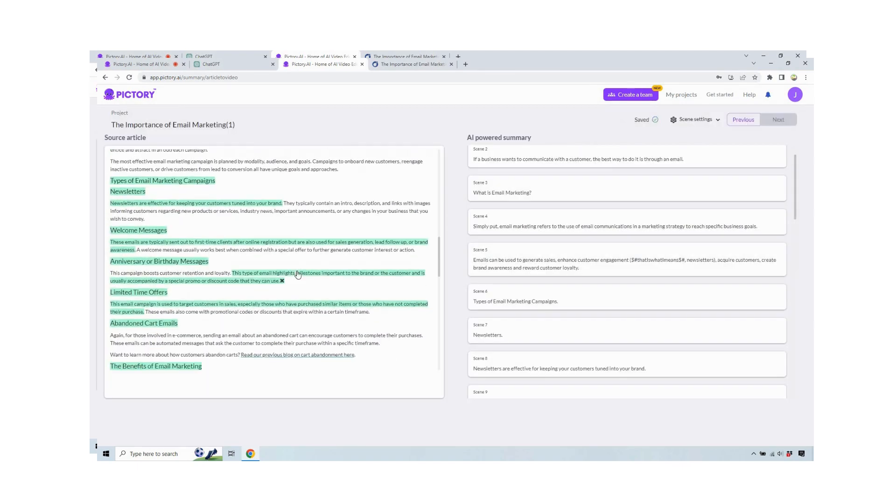
{"action": "left_click", "coordinate": [303, 299]}
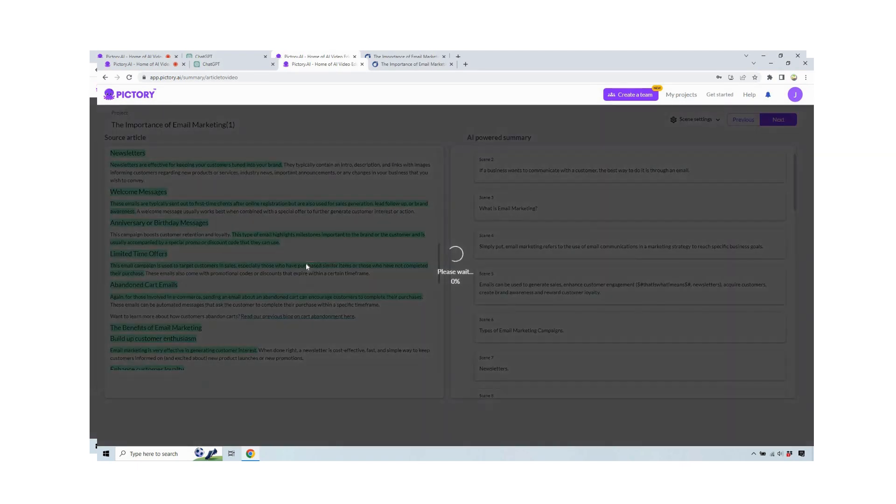
- Add the opening sentences of the "Enhance customer loyalty", "Better customer outreach" and "Easy to maintain and inexpensive" sections to the summary
{"action": "scroll", "coordinate": [306, 266], "scroll_direction": "down", "scroll_amount": 1}
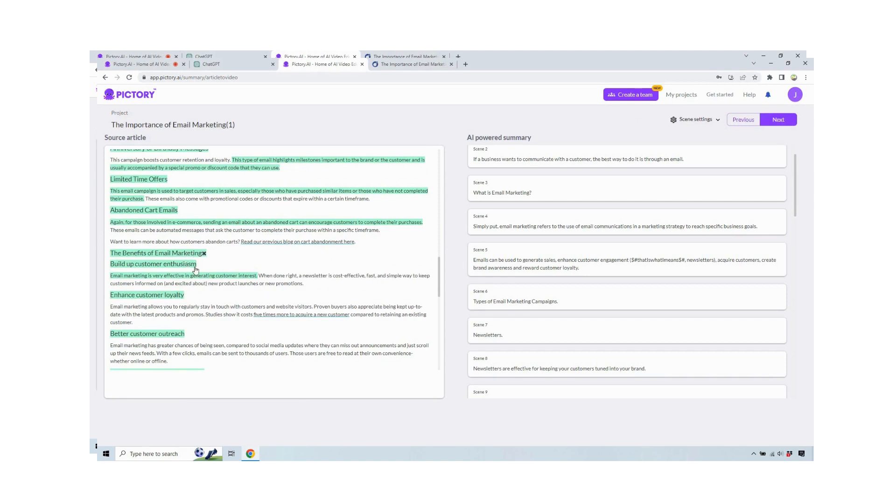
{"action": "left_click", "coordinate": [209, 306]}
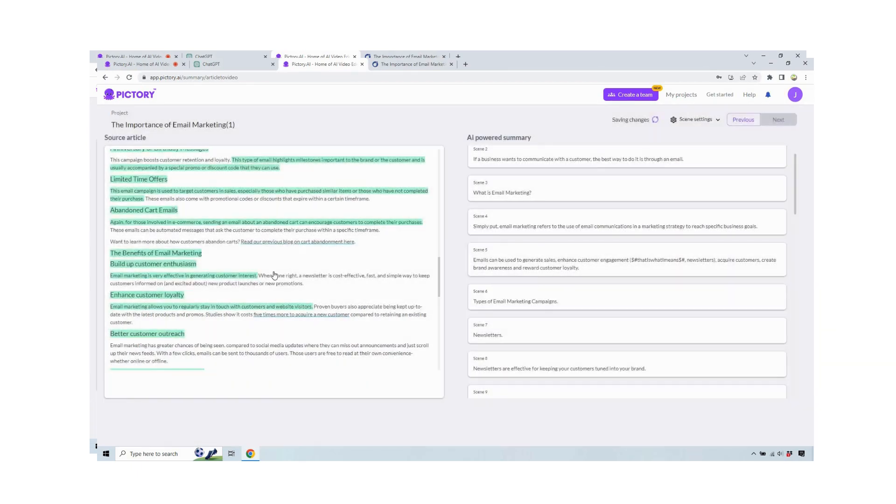
{"action": "scroll", "coordinate": [275, 275], "scroll_direction": "down", "scroll_amount": 1}
{"action": "left_click", "coordinate": [268, 308]}
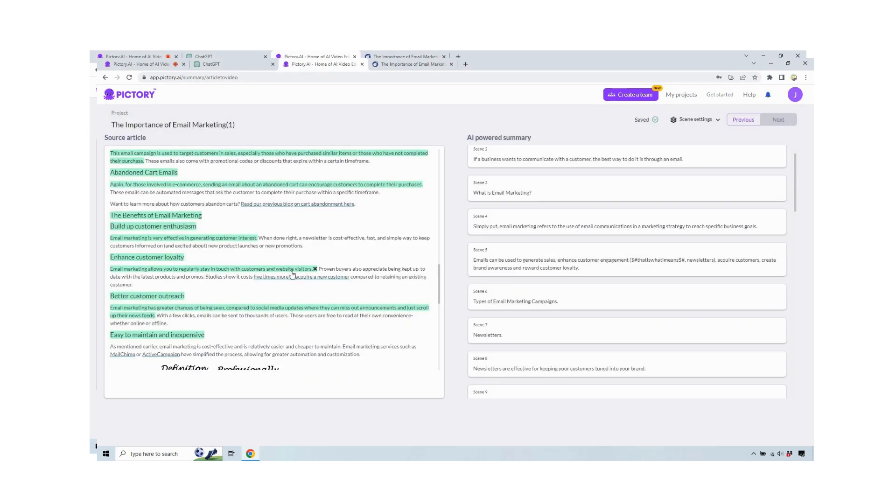
{"action": "scroll", "coordinate": [292, 274], "scroll_direction": "down", "scroll_amount": 2}
{"action": "left_click", "coordinate": [291, 274]}
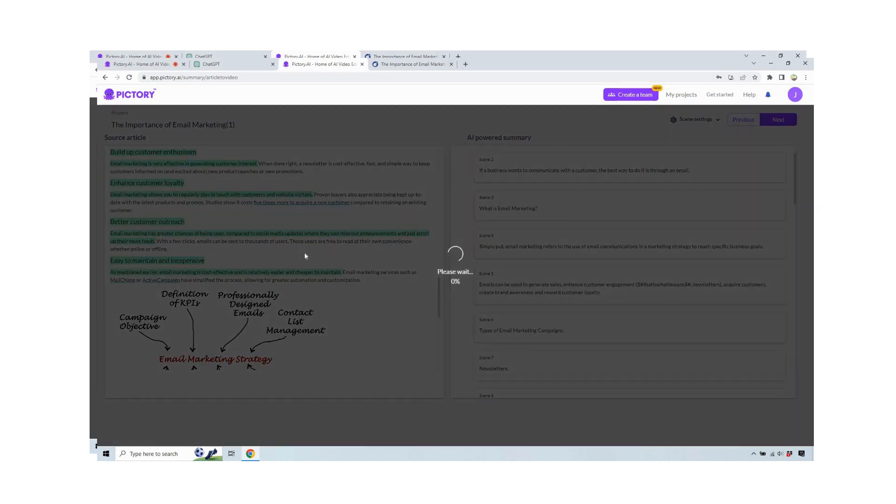
- Add the Email Marketing Strategies sentence, the first two Define KPIs sentences and the first Segment Audiences sentence to the summary
{"action": "scroll", "coordinate": [304, 256], "scroll_direction": "down", "scroll_amount": 5}
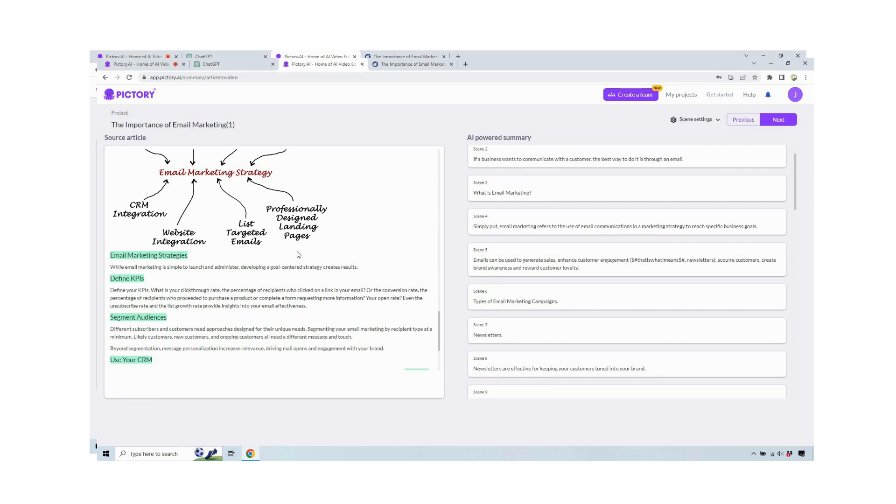
{"action": "left_click", "coordinate": [278, 268]}
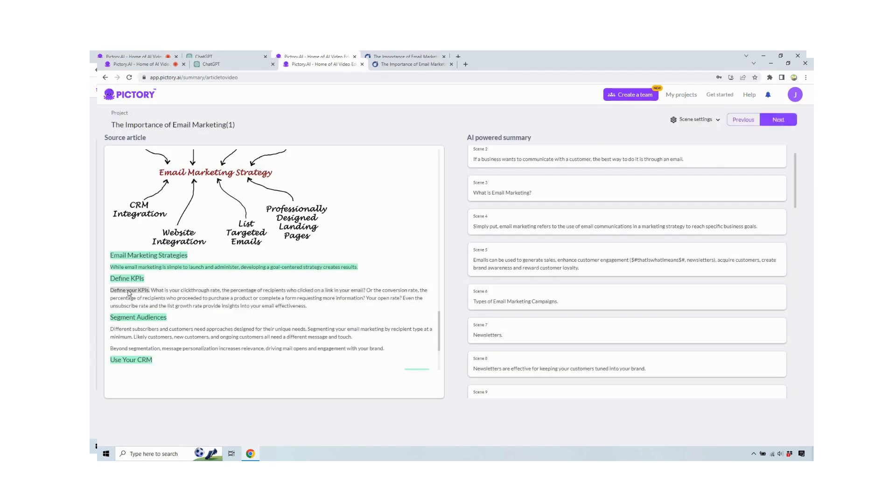
{"action": "left_click", "coordinate": [130, 292]}
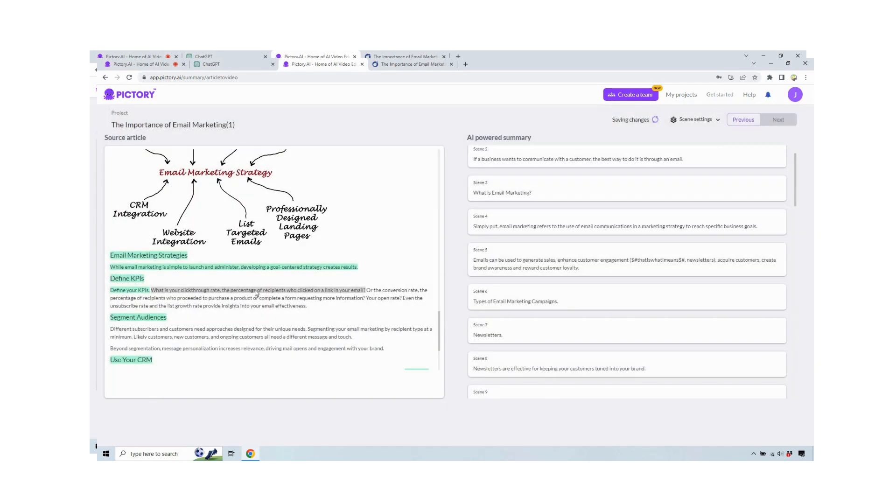
{"action": "left_click", "coordinate": [256, 292]}
{"action": "left_click", "coordinate": [209, 331]}
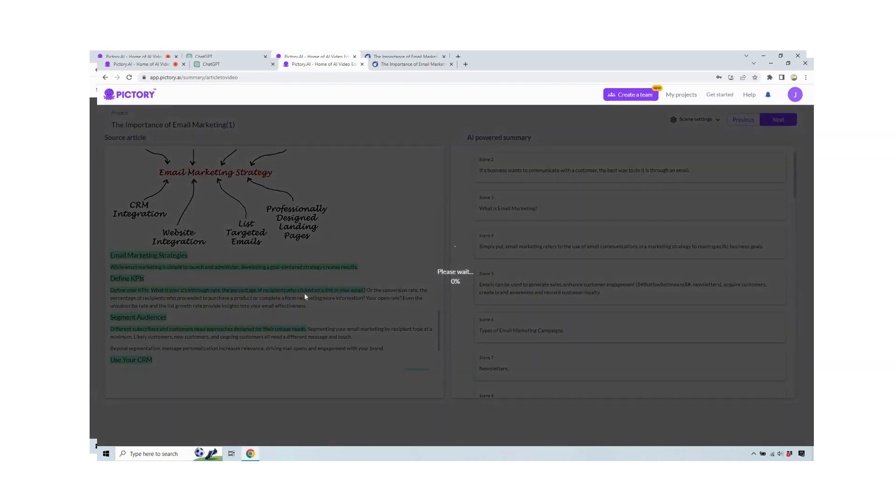
- Remove the "Use Your CRM" heading and its "If you have an existing Marketing Automation system" sentence from the summary
{"action": "scroll", "coordinate": [278, 293], "scroll_direction": "down", "scroll_amount": 2}
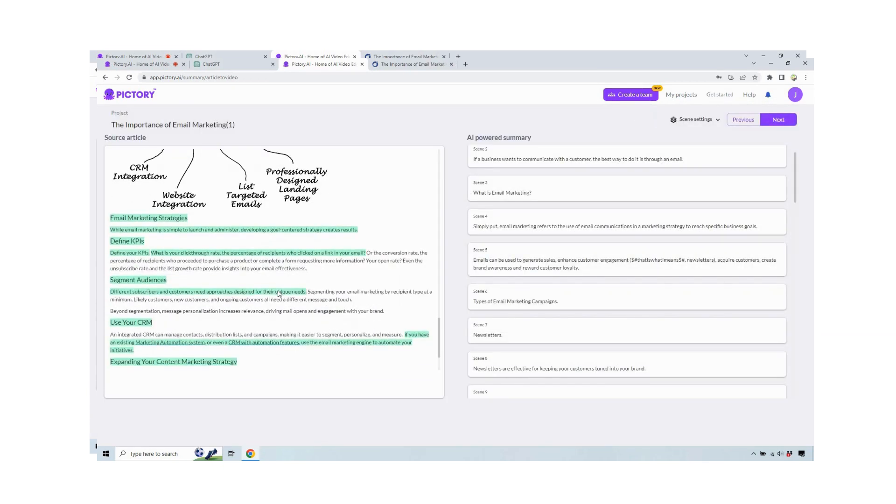
{"action": "scroll", "coordinate": [278, 293], "scroll_direction": "down", "scroll_amount": 3}
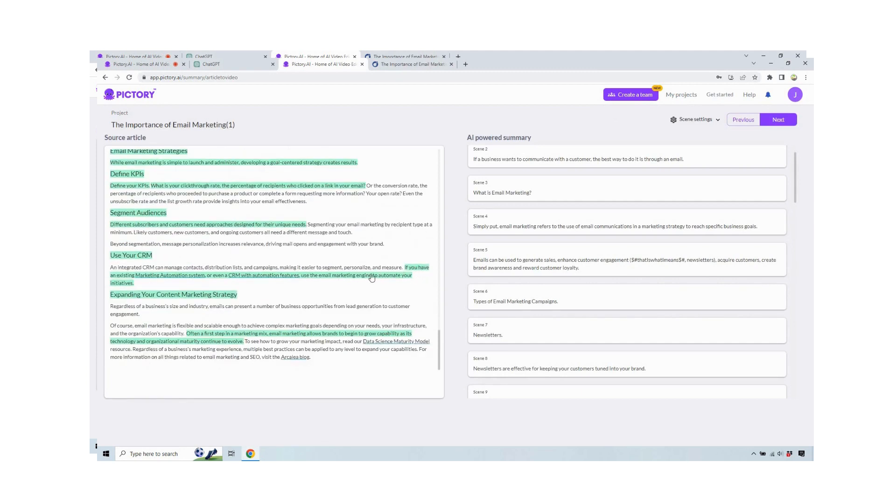
{"action": "left_click", "coordinate": [150, 259]}
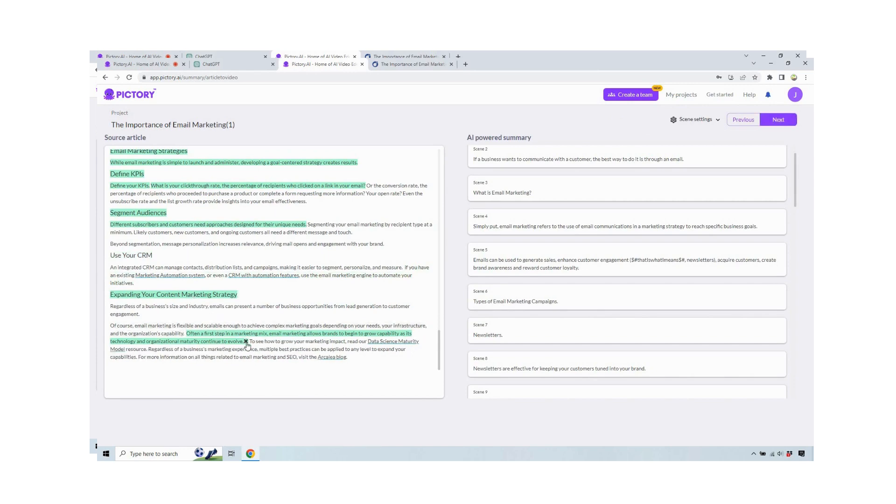
- Under "Expanding Your Content Marketing Strategy", remove the "Often a first step" sentence and add "Regardless of a business's size and industry" and "For more information"
{"action": "left_click", "coordinate": [245, 345]}
{"action": "left_click", "coordinate": [179, 311]}
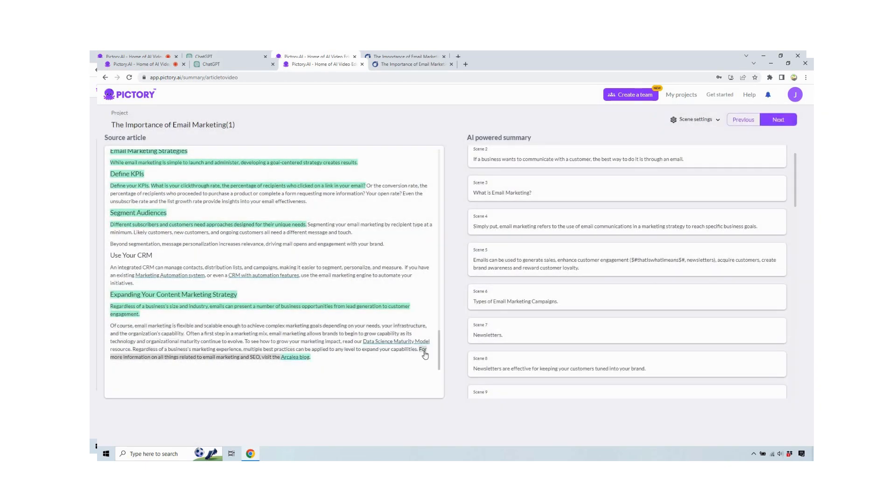
{"action": "left_click", "coordinate": [413, 341]}
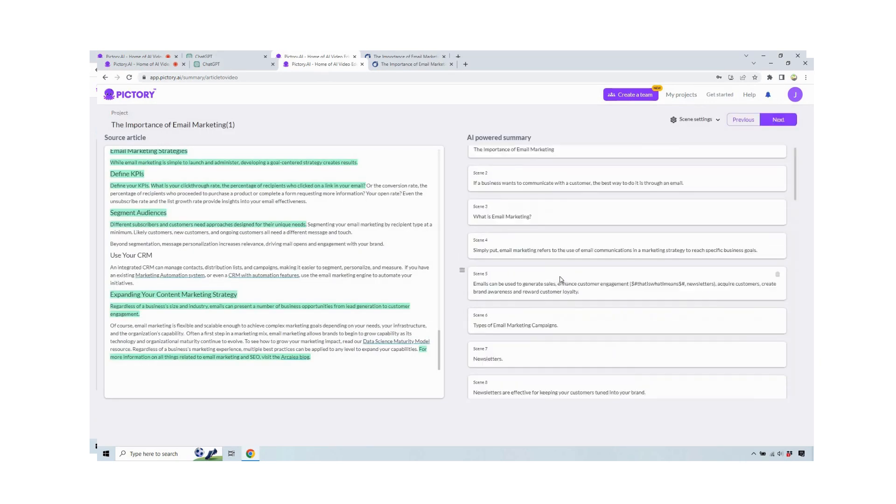
- Review the scenes of the edited AI powered summary and return to the home page with the video creation options
{"action": "scroll", "coordinate": [382, 221], "scroll_direction": "up", "scroll_amount": 15}
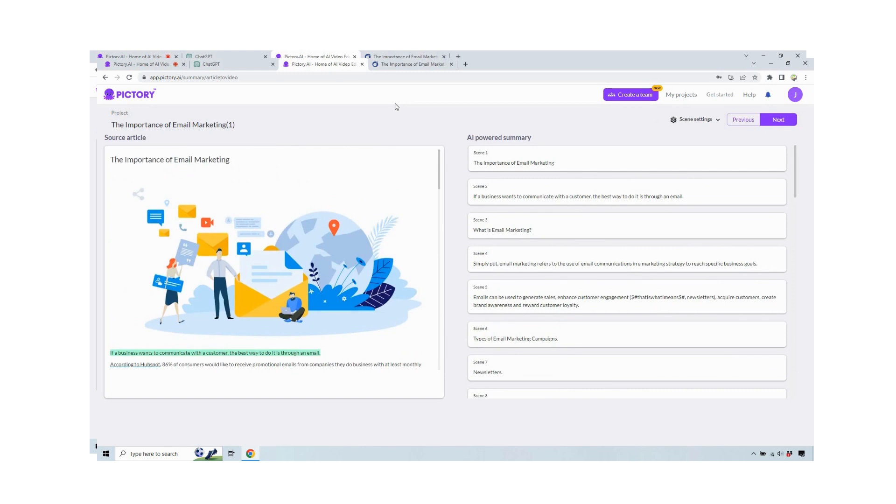
{"action": "scroll", "coordinate": [658, 226], "scroll_direction": "down", "scroll_amount": 5}
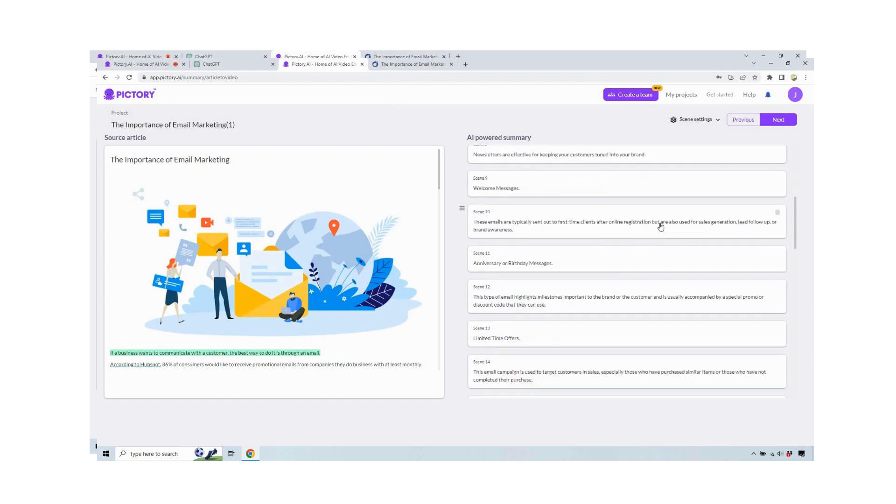
{"action": "scroll", "coordinate": [603, 154], "scroll_direction": "up", "scroll_amount": 5}
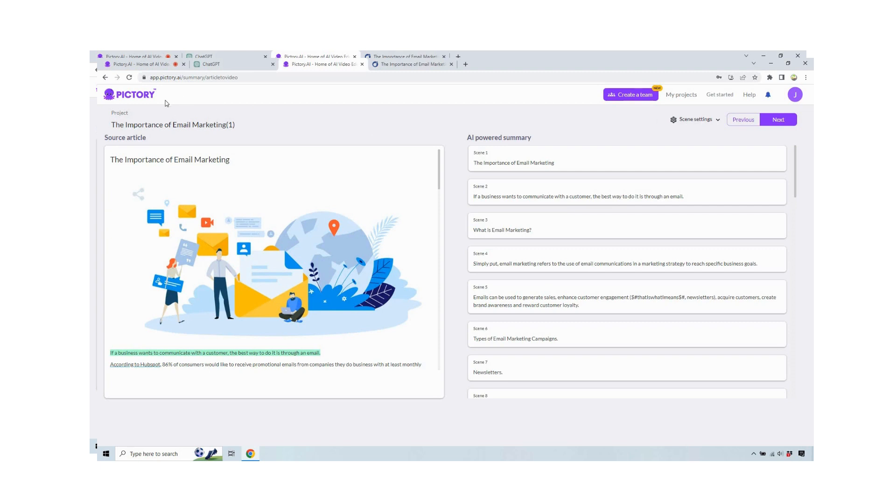
{"action": "left_click", "coordinate": [140, 96]}
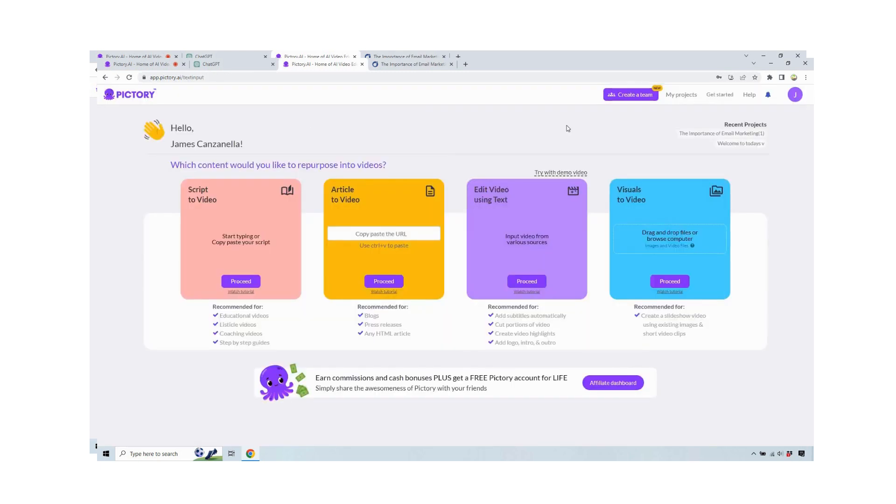